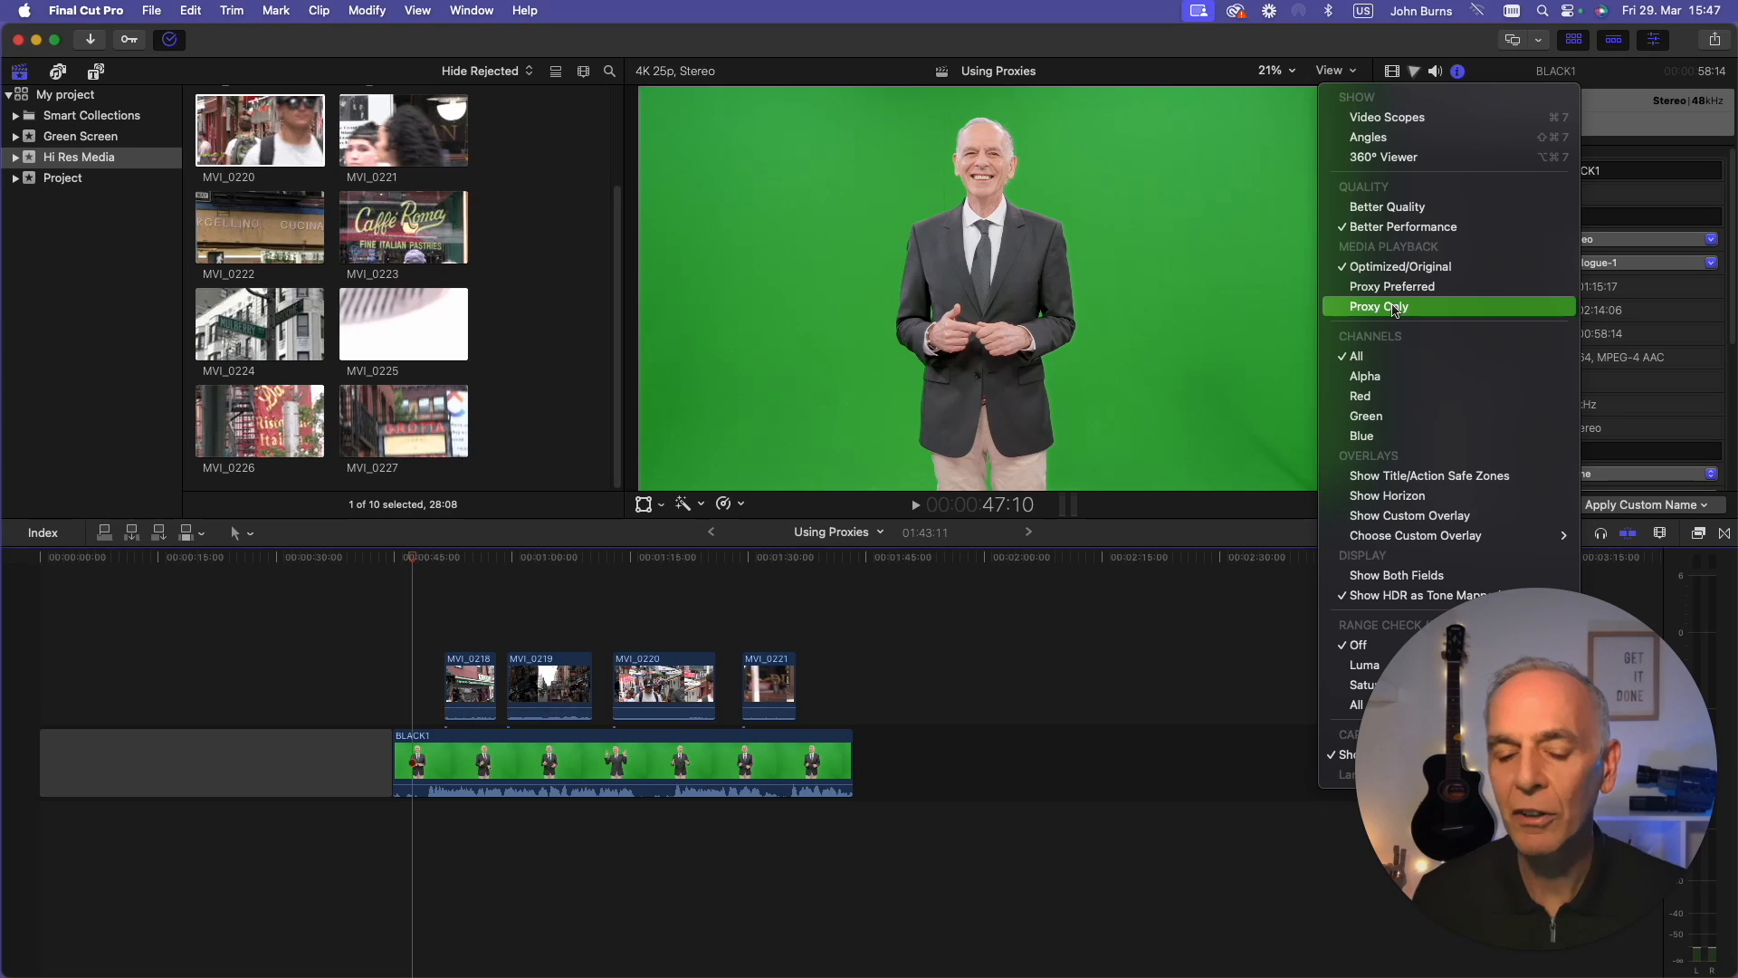
Check the clips with media playback set to Proxy Only, and return playback to Optimized/Original
{"action": "left_click", "coordinate": [1395, 310]}
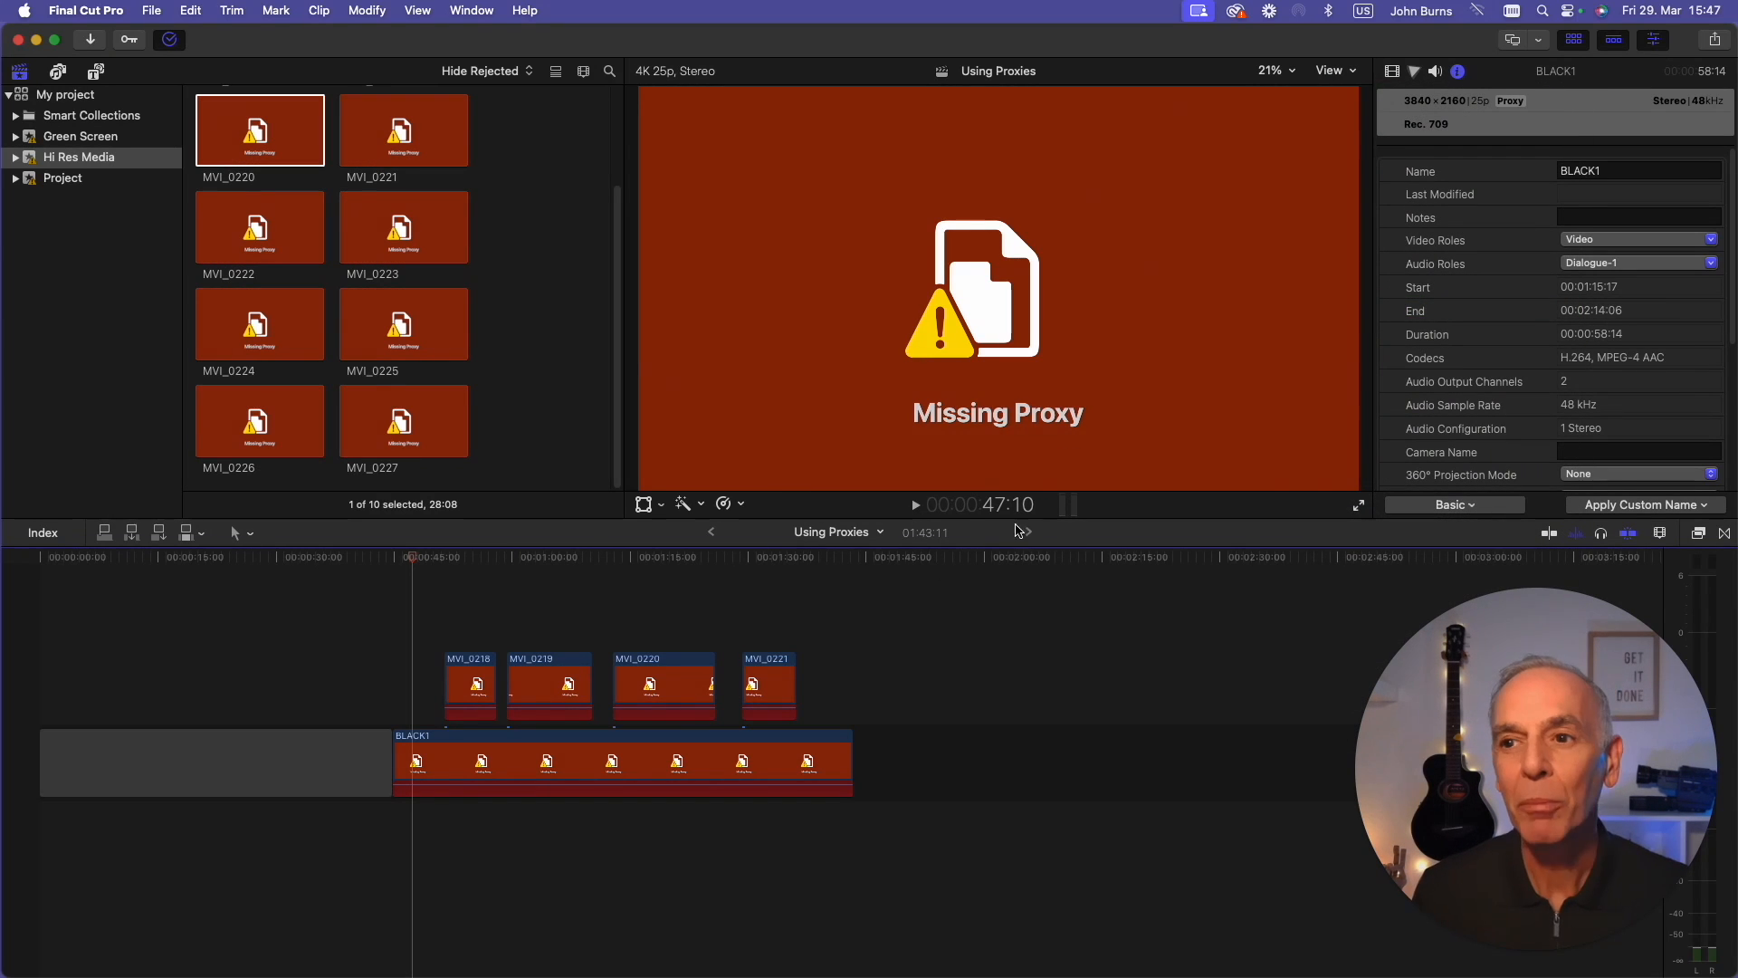
{"action": "left_click", "coordinate": [1350, 72]}
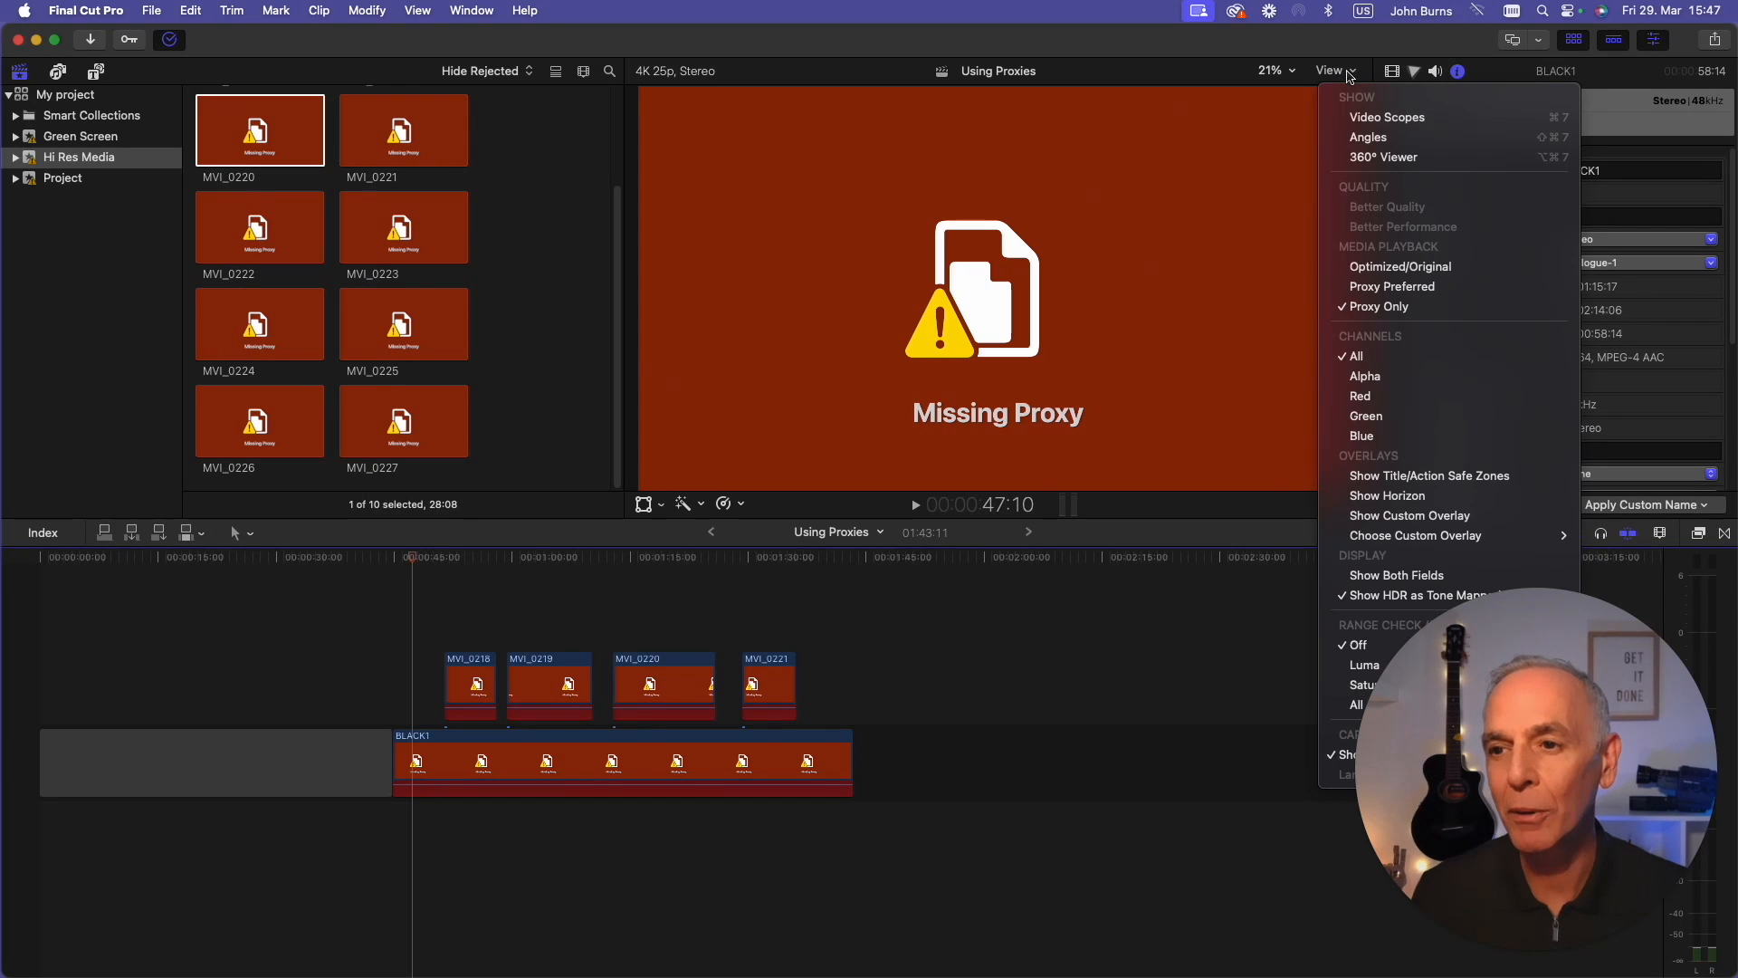
{"action": "left_click", "coordinate": [1358, 269]}
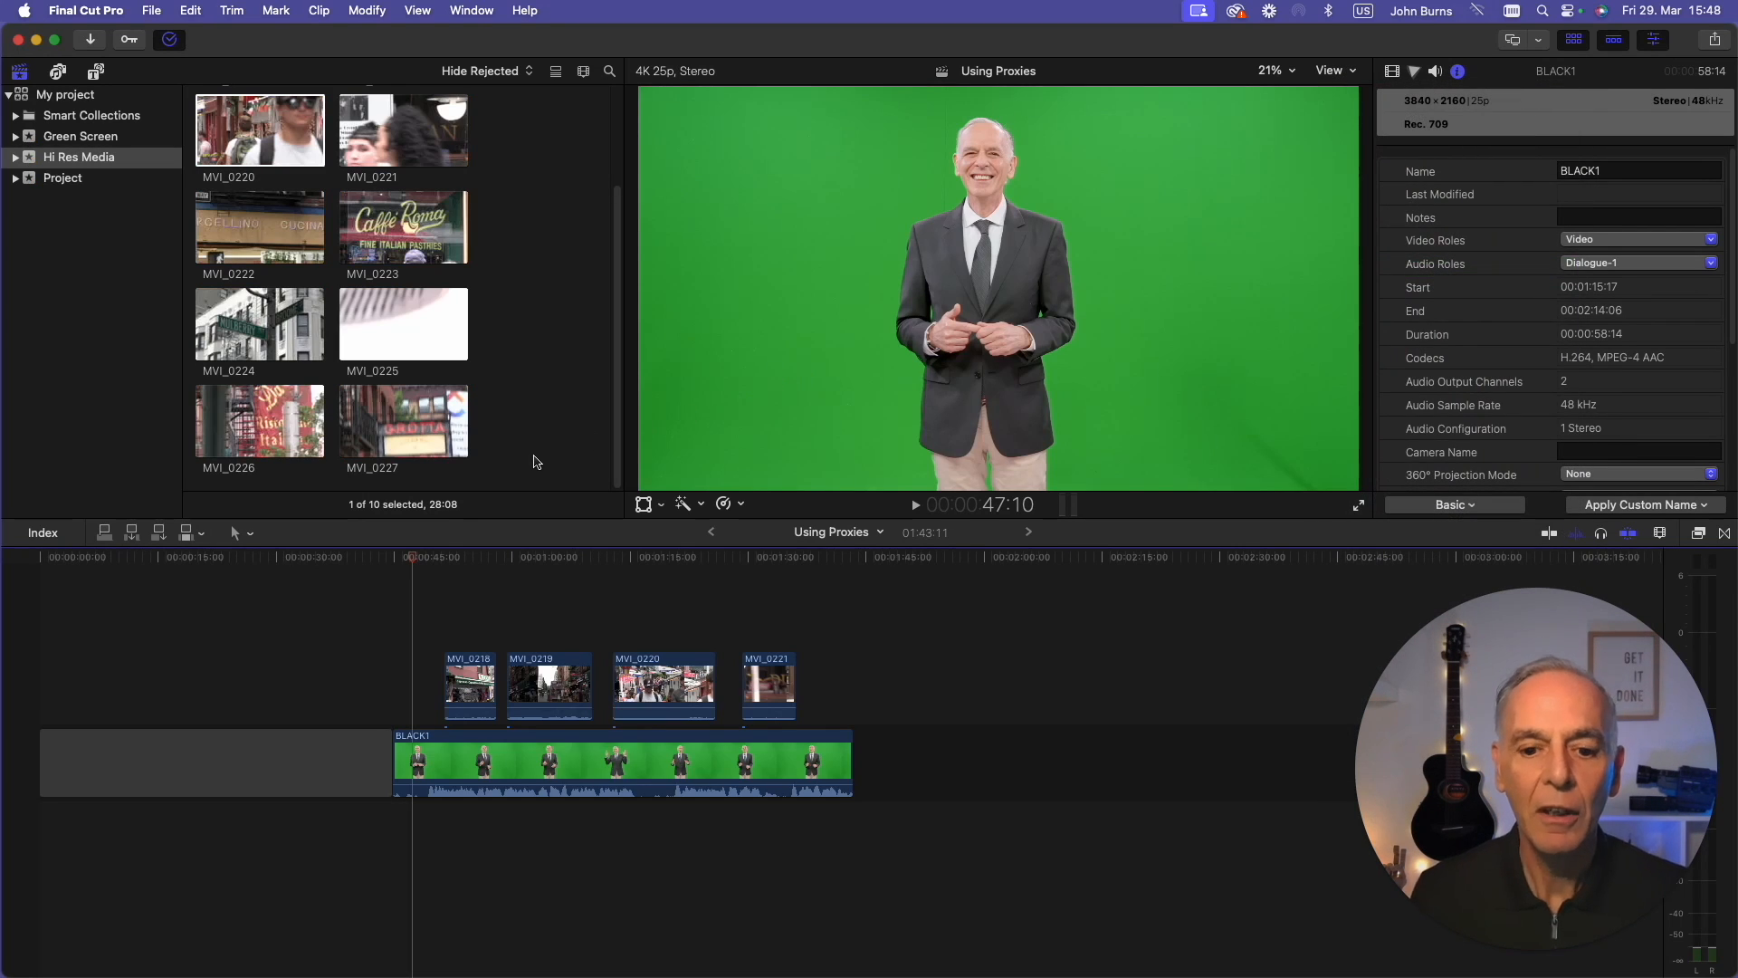
Reveal the timeline's BLACK1 clip in the browser and transcode it to ProRes Proxy media at 50% frame size
{"action": "right_click", "coordinate": [550, 773]}
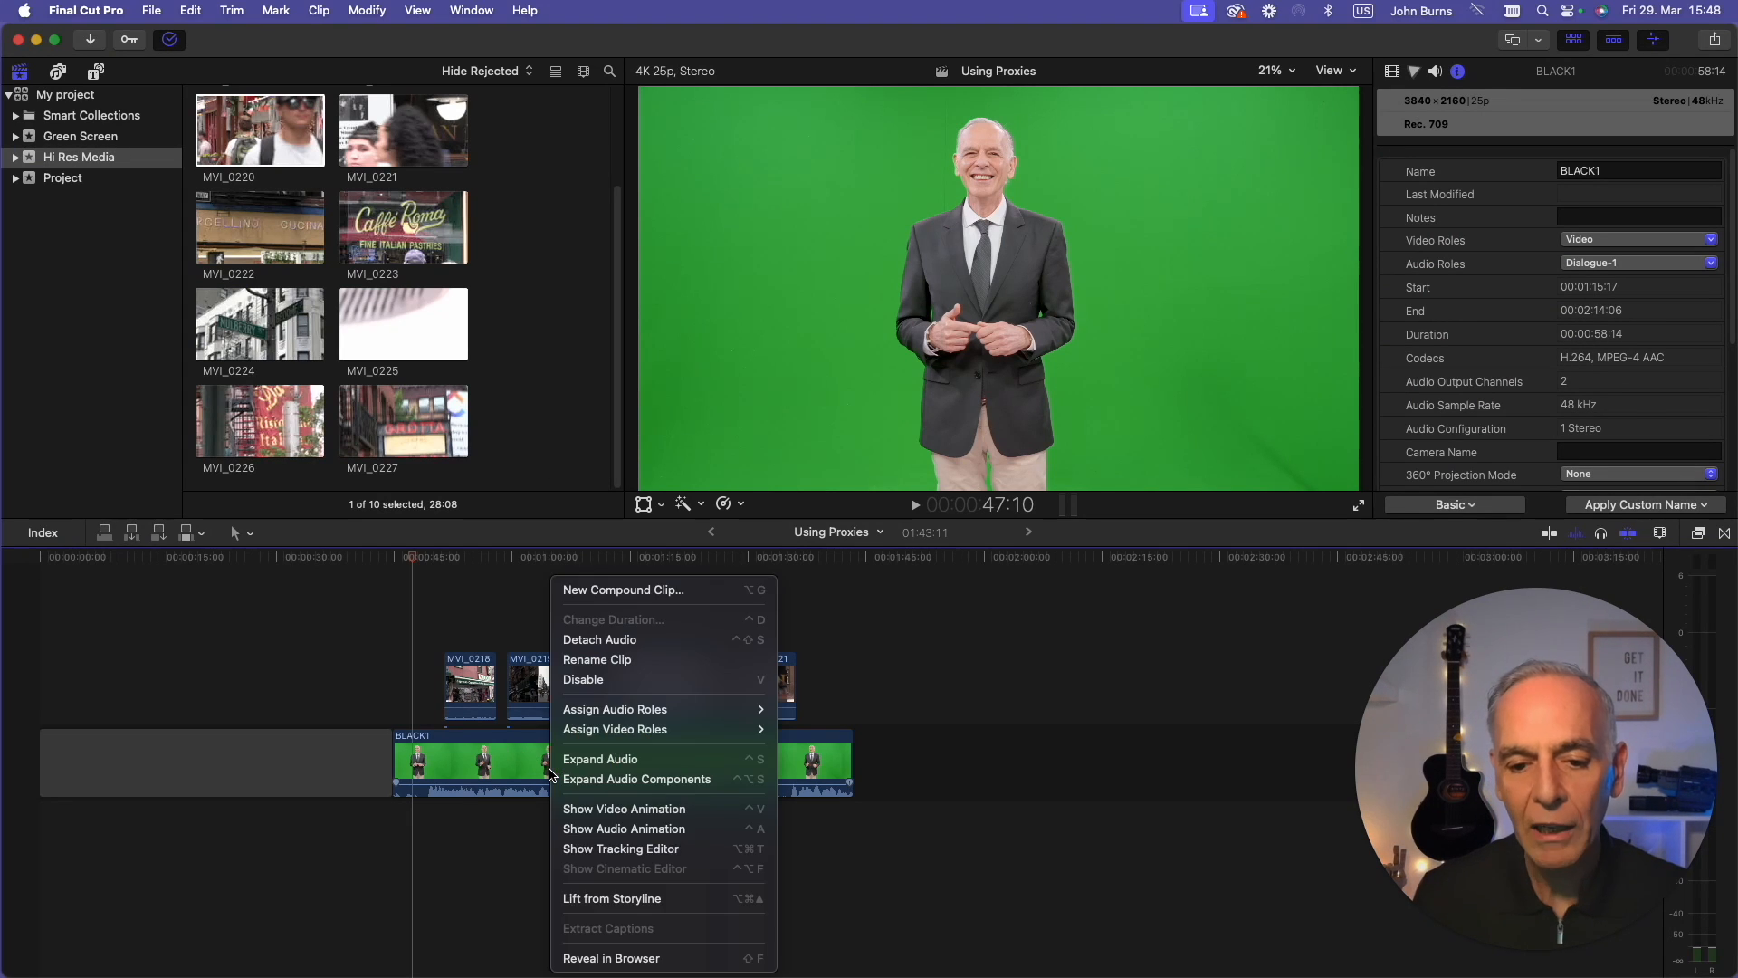
{"action": "left_click", "coordinate": [631, 957]}
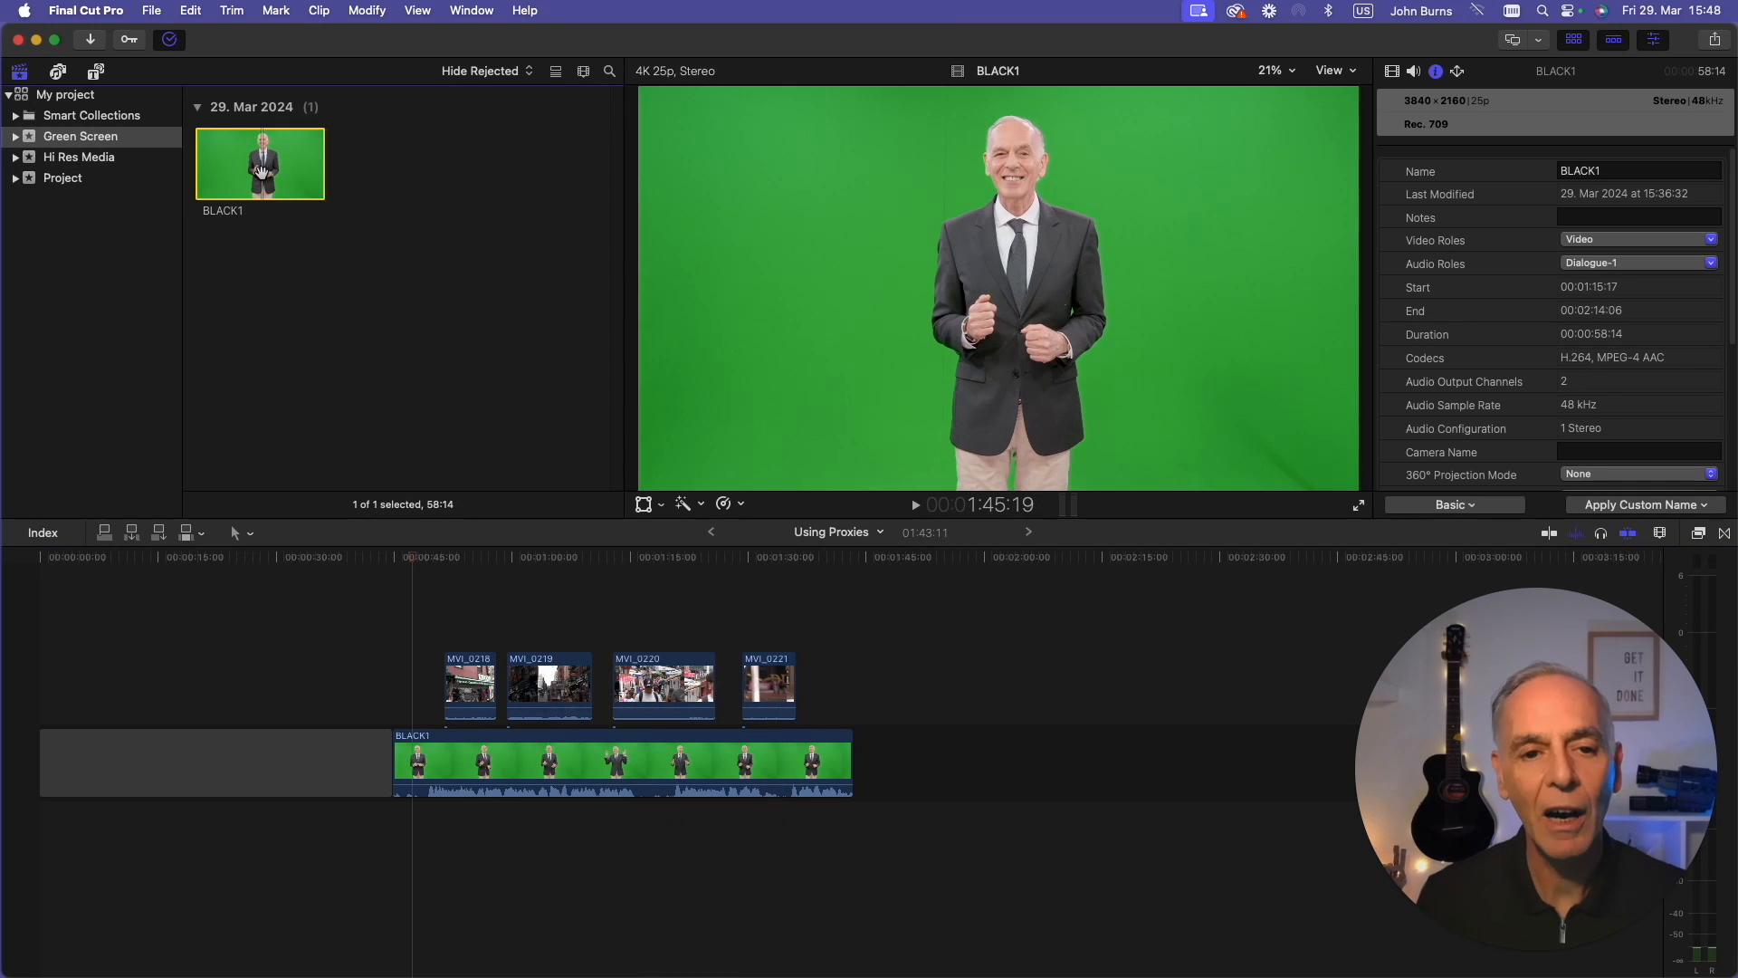
{"action": "left_click", "coordinate": [152, 11]}
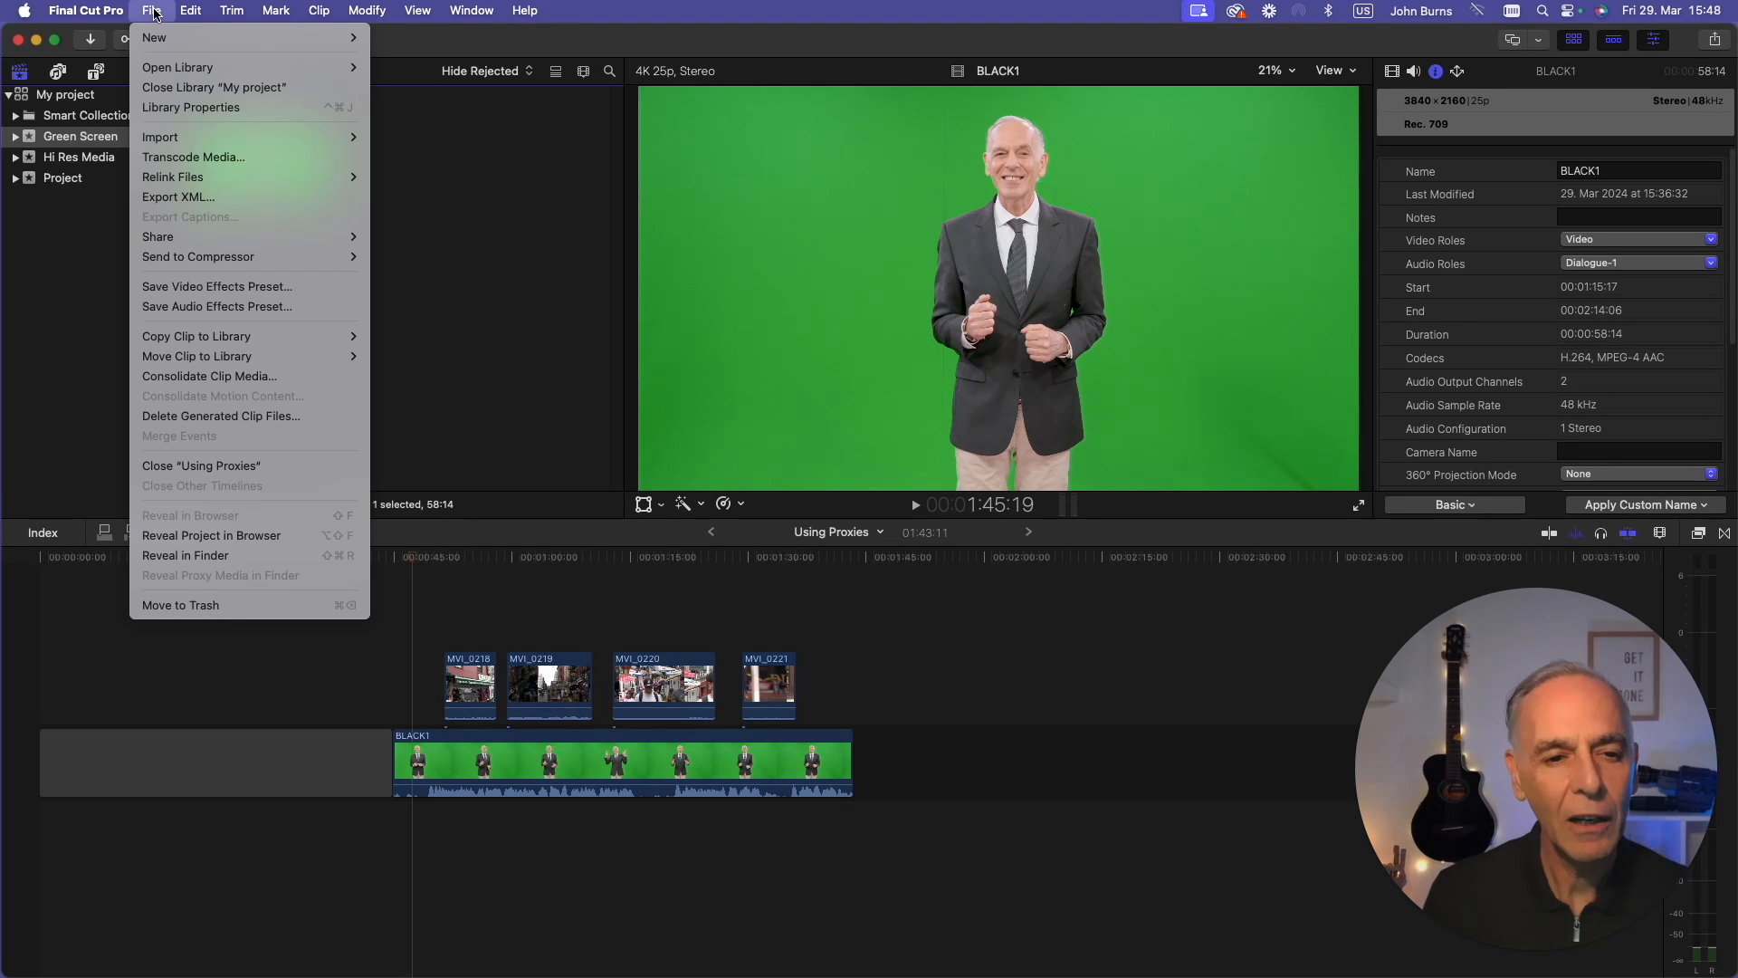
{"action": "left_click", "coordinate": [182, 159]}
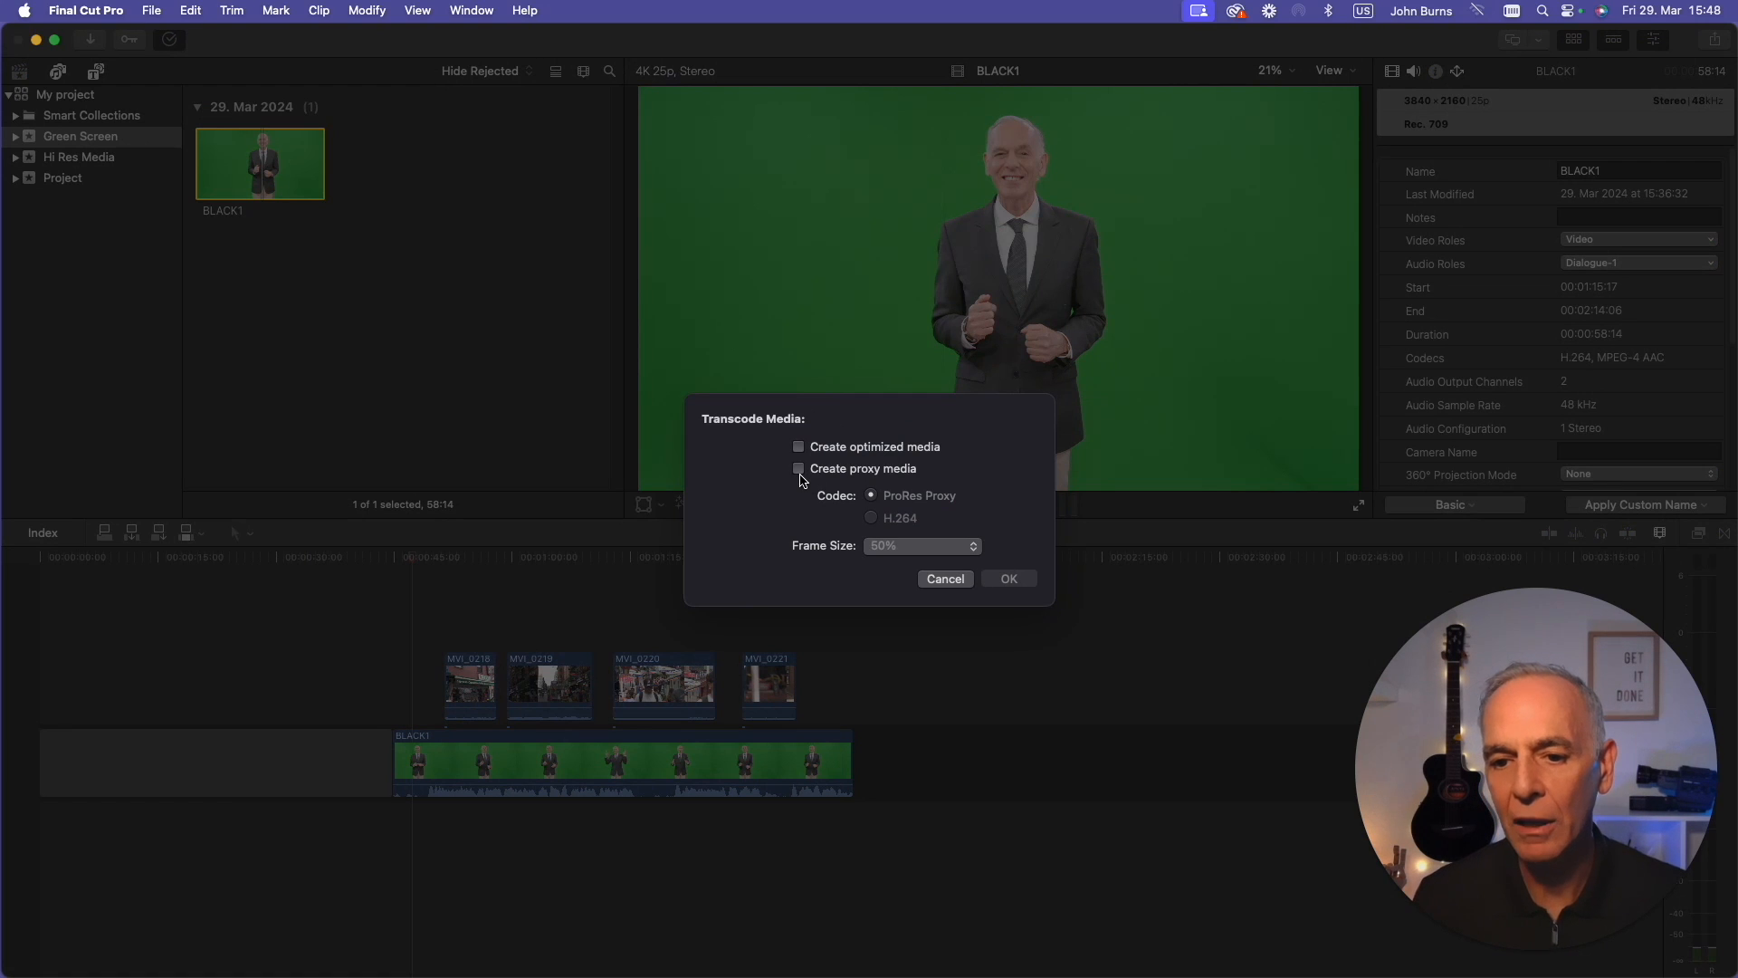
{"action": "left_click", "coordinate": [799, 470]}
{"action": "left_click", "coordinate": [895, 554]}
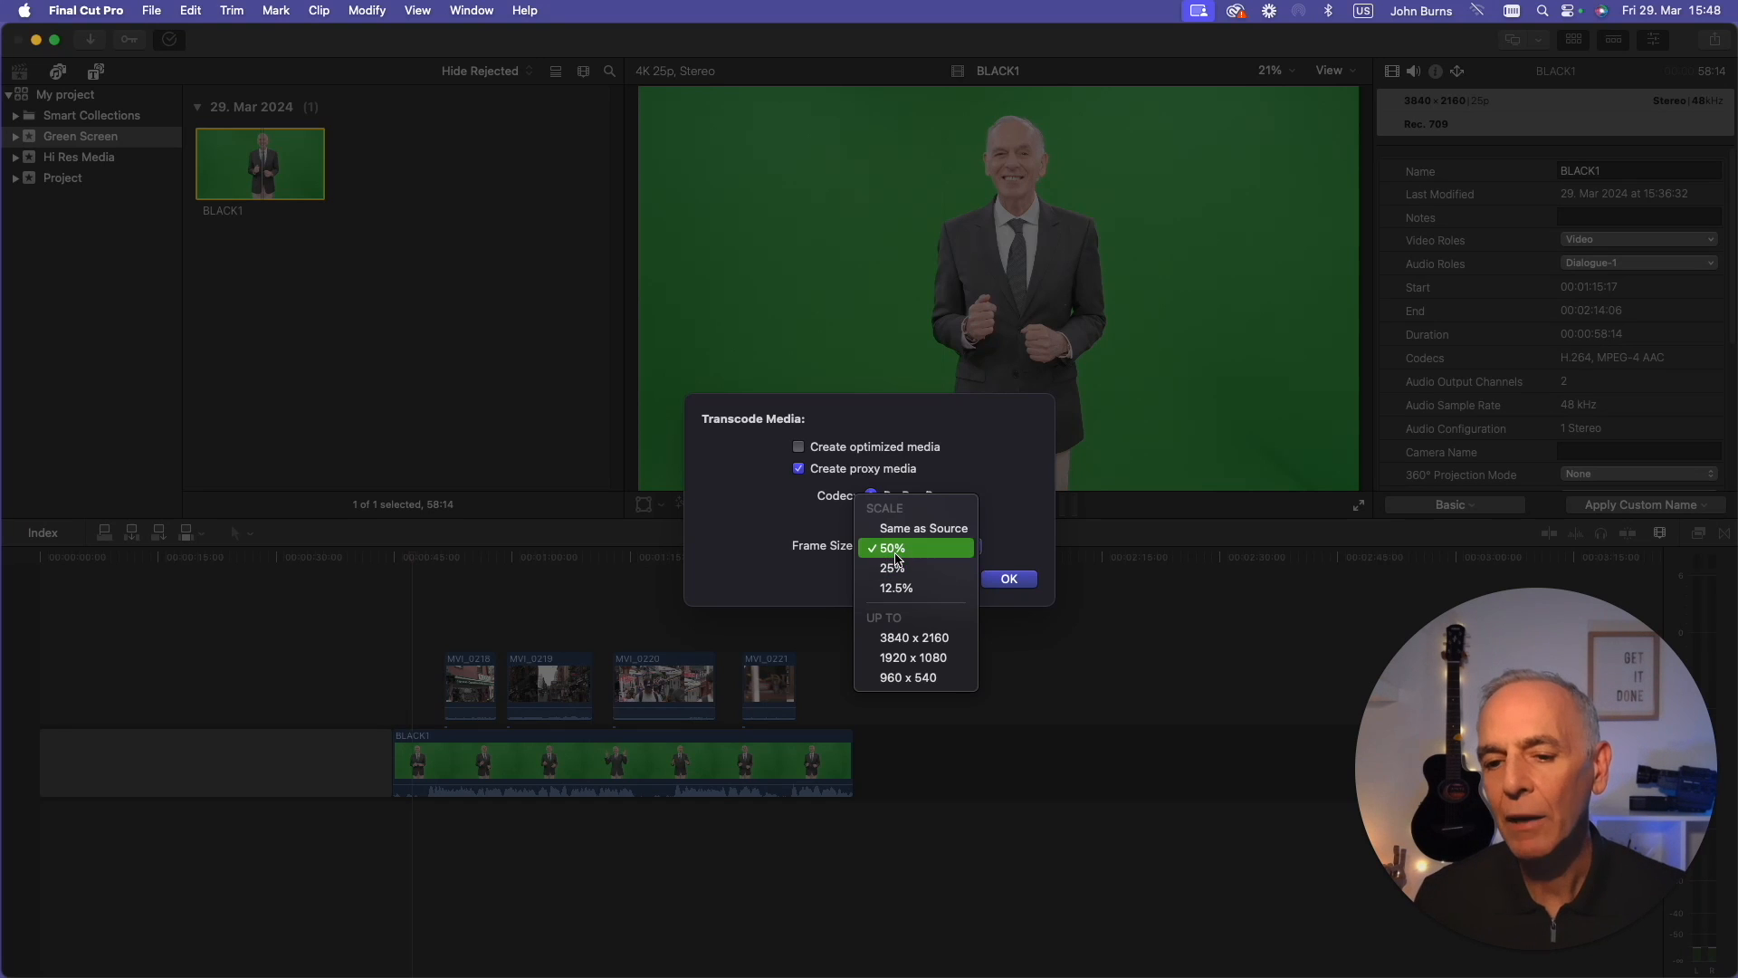
{"action": "left_click", "coordinate": [896, 549]}
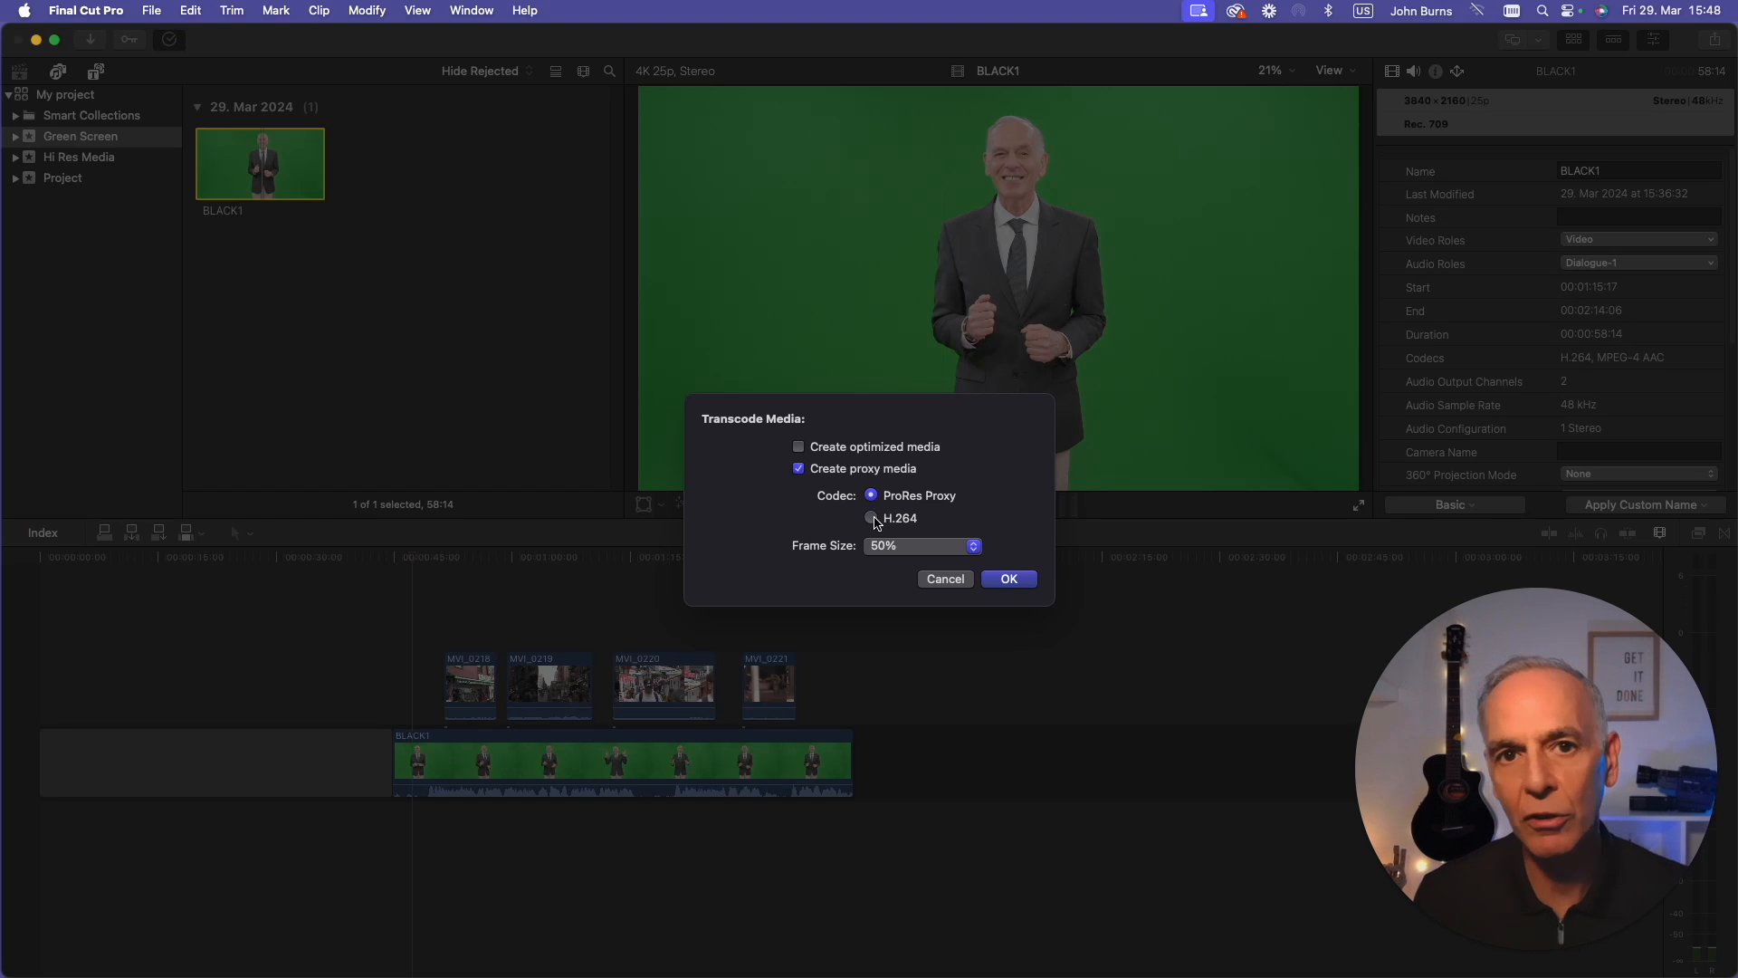
{"action": "left_click", "coordinate": [1010, 580]}
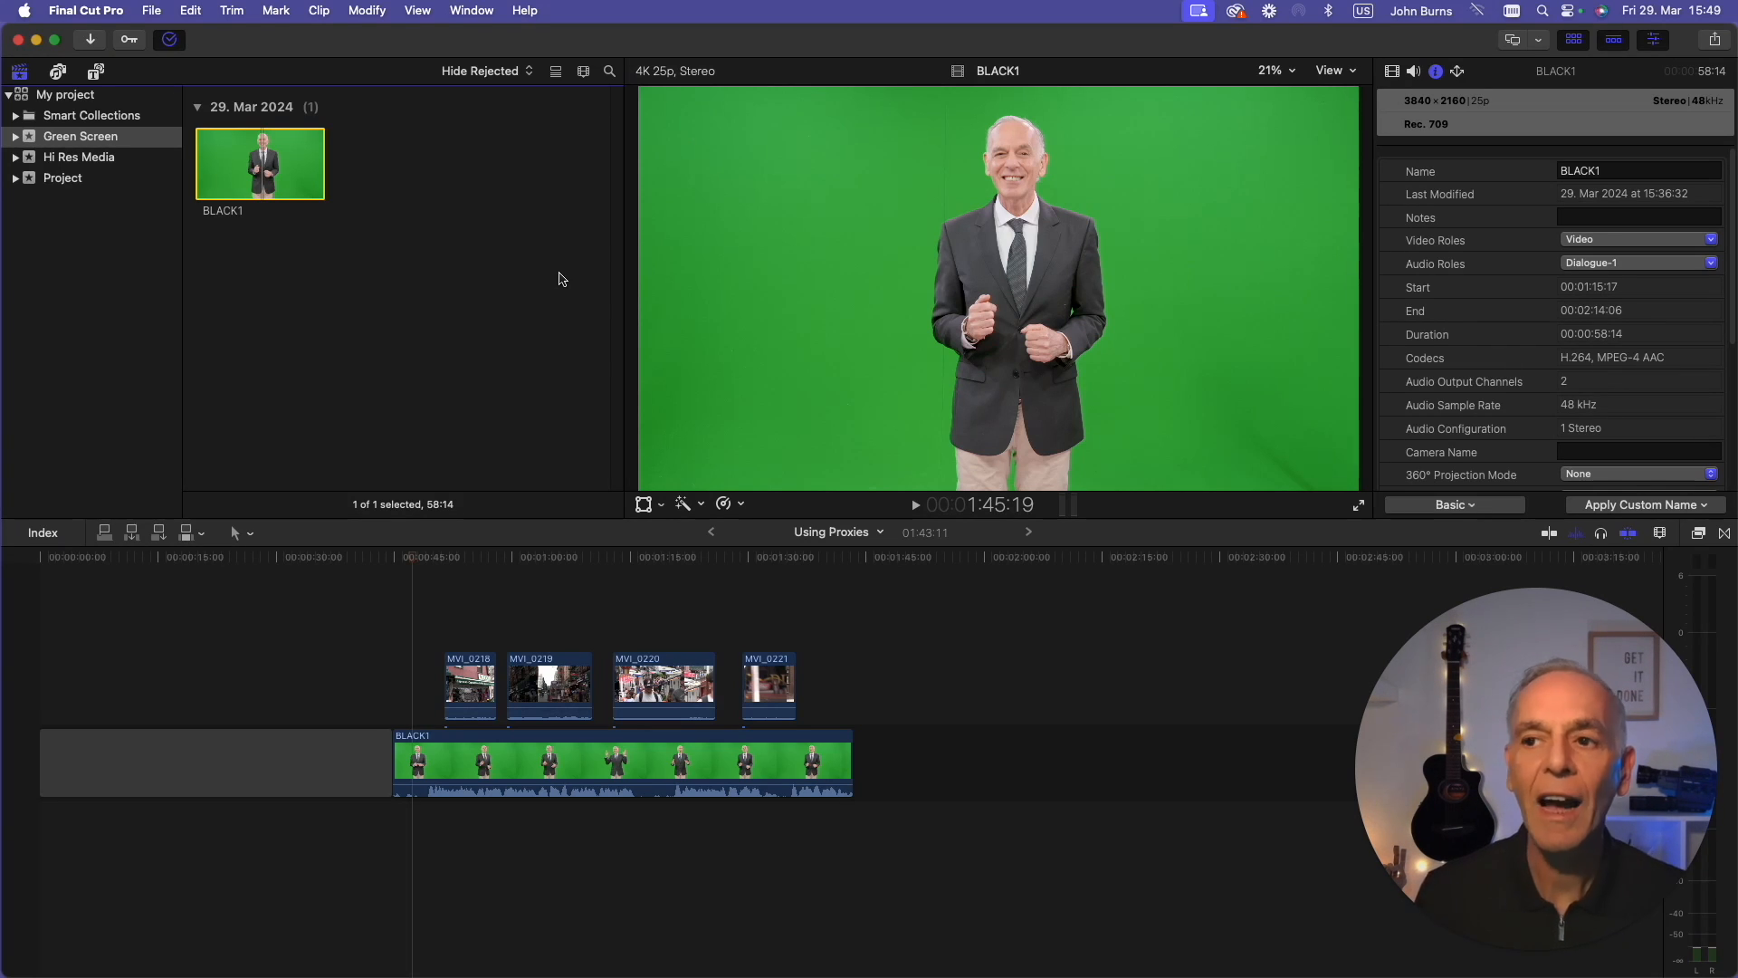
Set media playback to Proxy Only and scrub the playhead over the start of the BLACK1 clip in the timeline
{"action": "left_click", "coordinate": [1355, 73]}
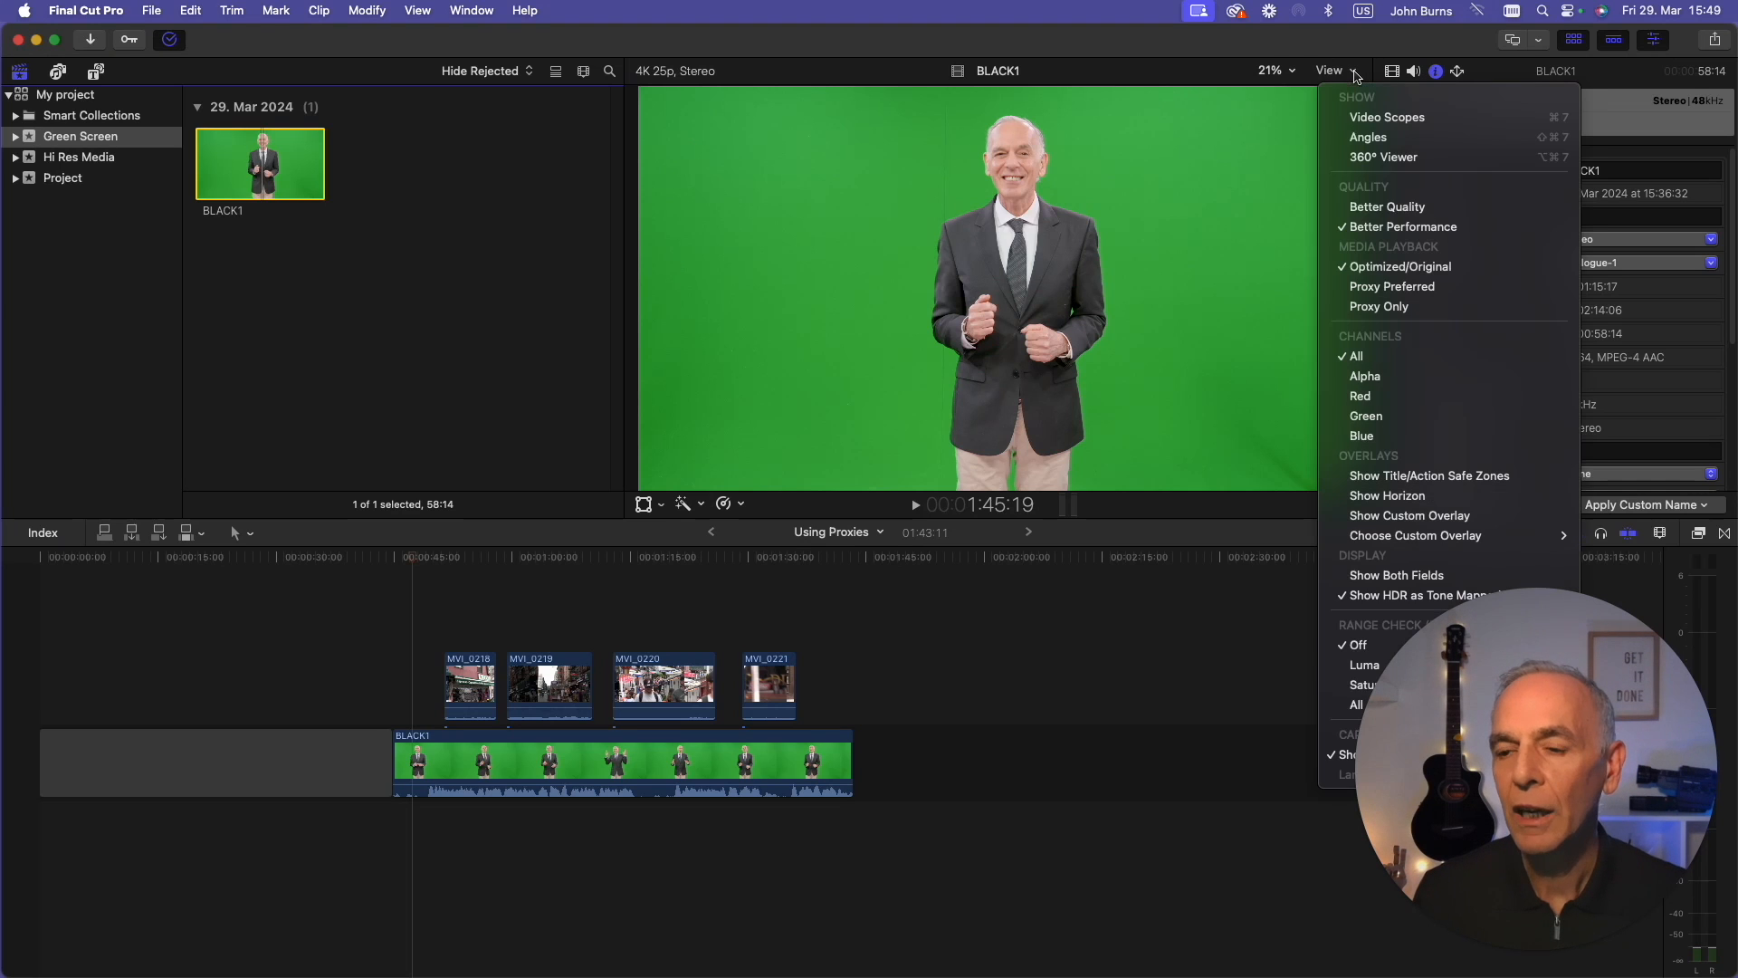
{"action": "left_click", "coordinate": [1367, 305]}
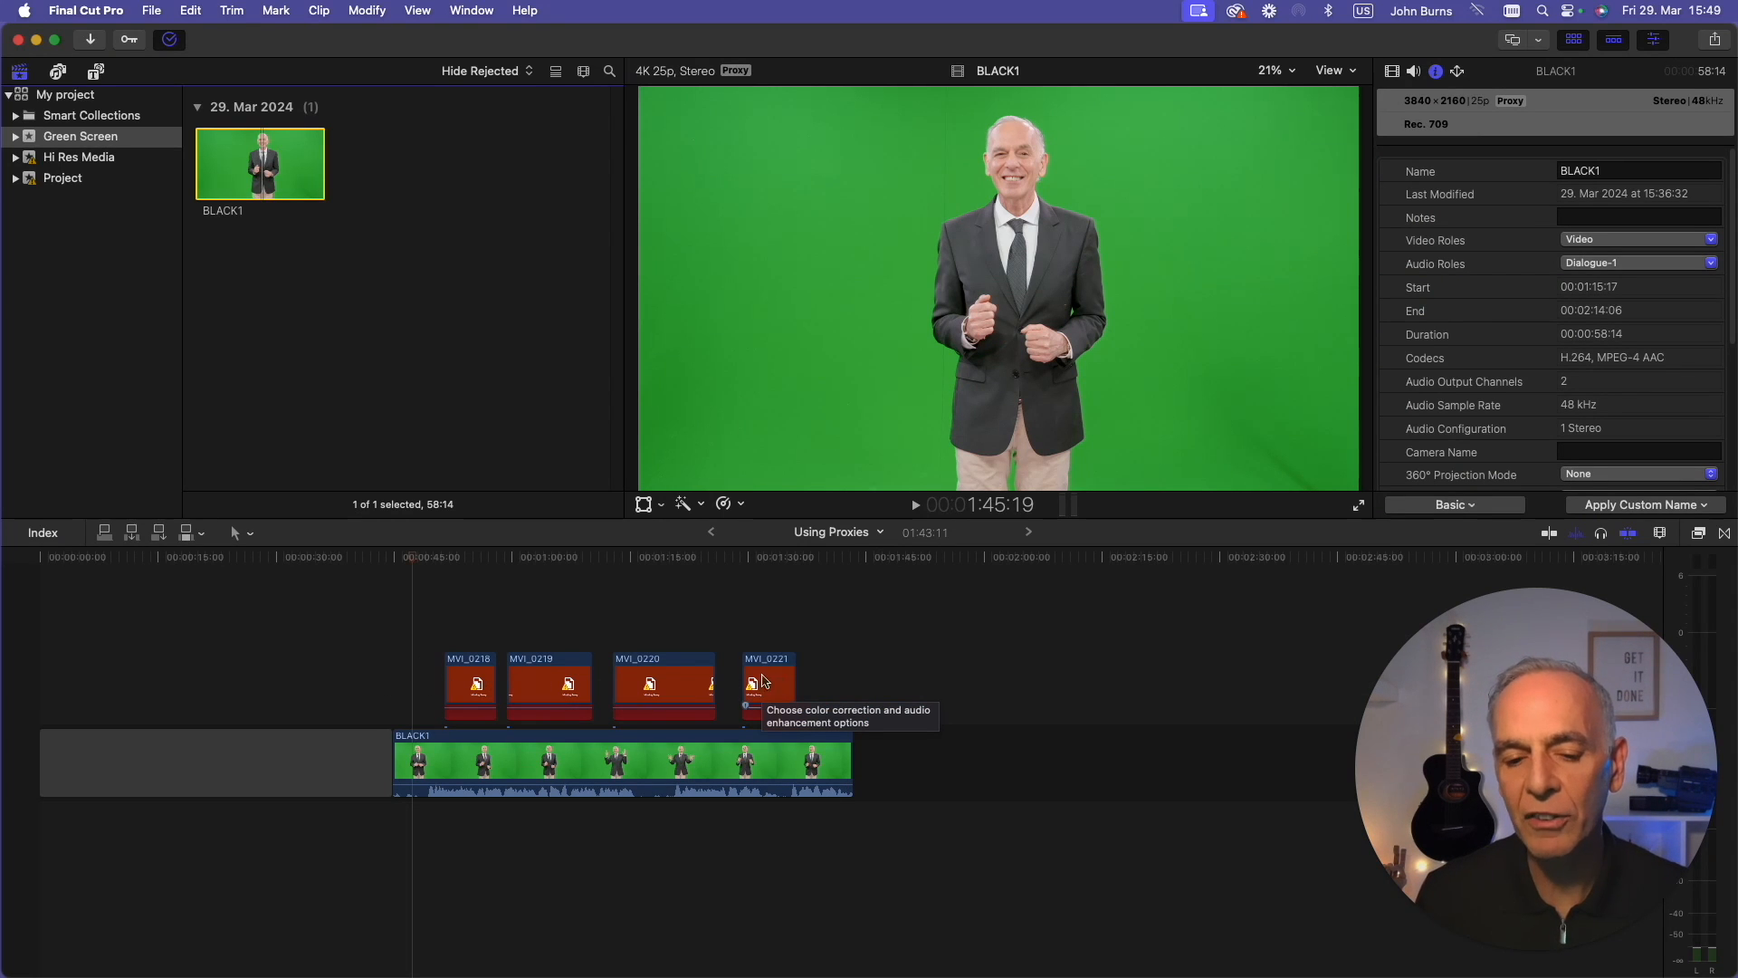
{"action": "left_click", "coordinate": [498, 559]}
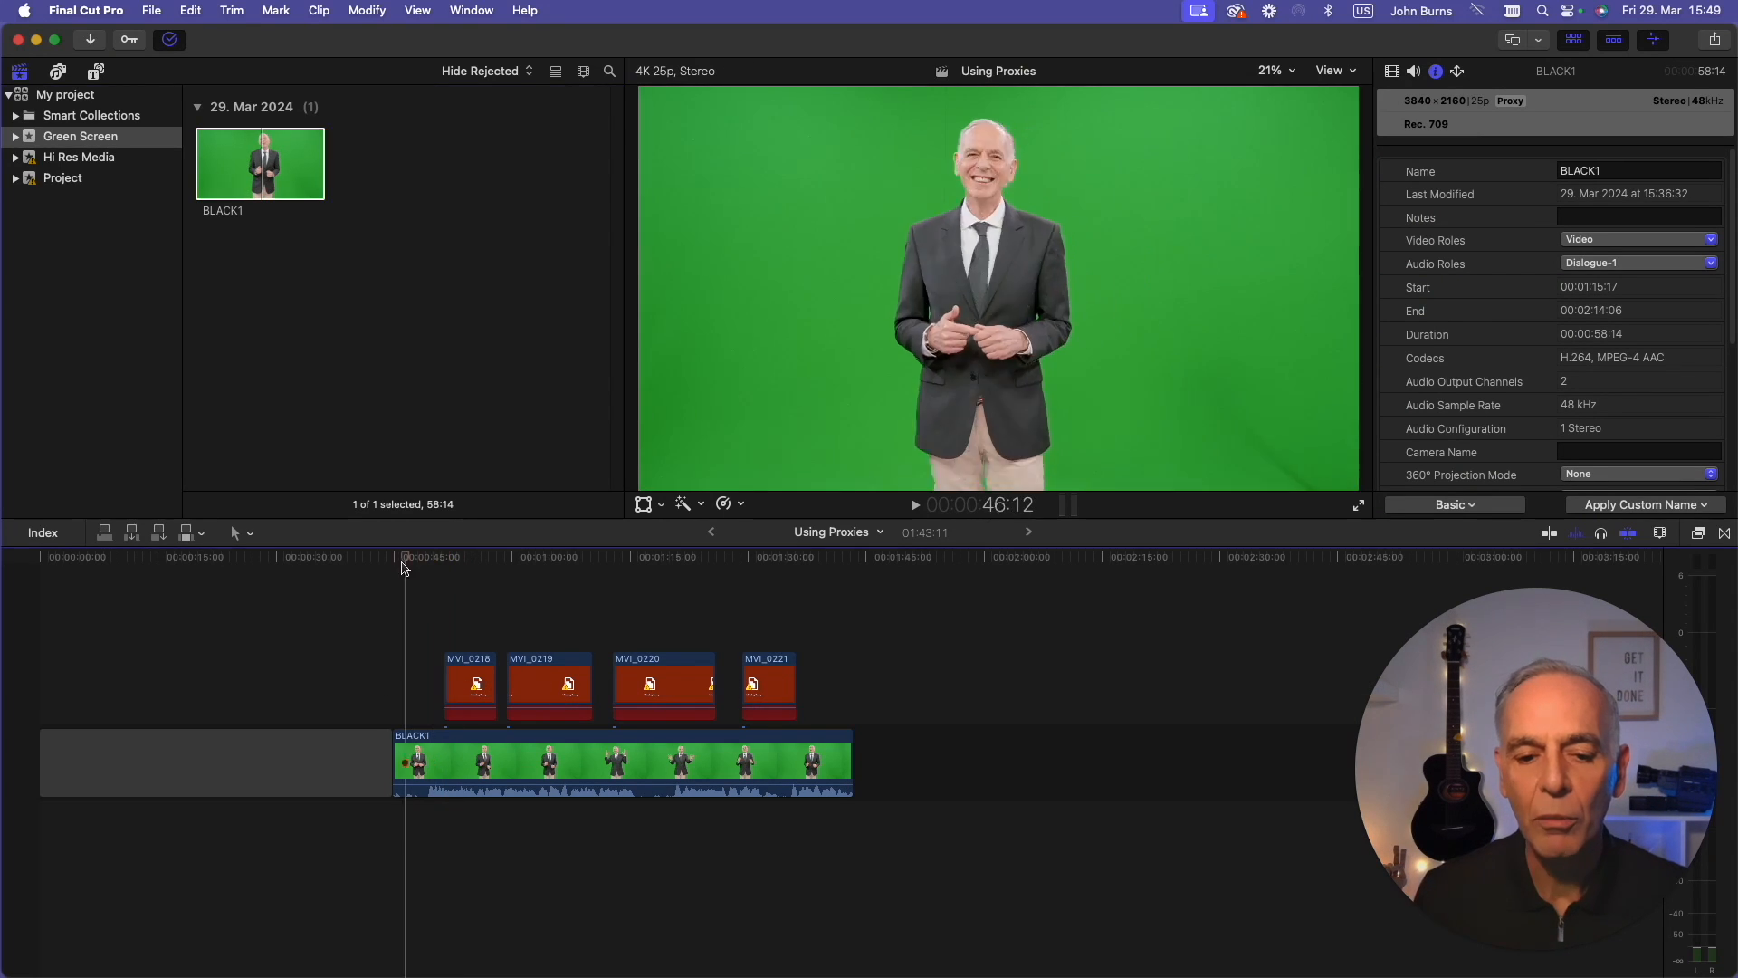
{"action": "left_click_drag", "start_coordinate": [506, 569], "coordinate": [429, 602]}
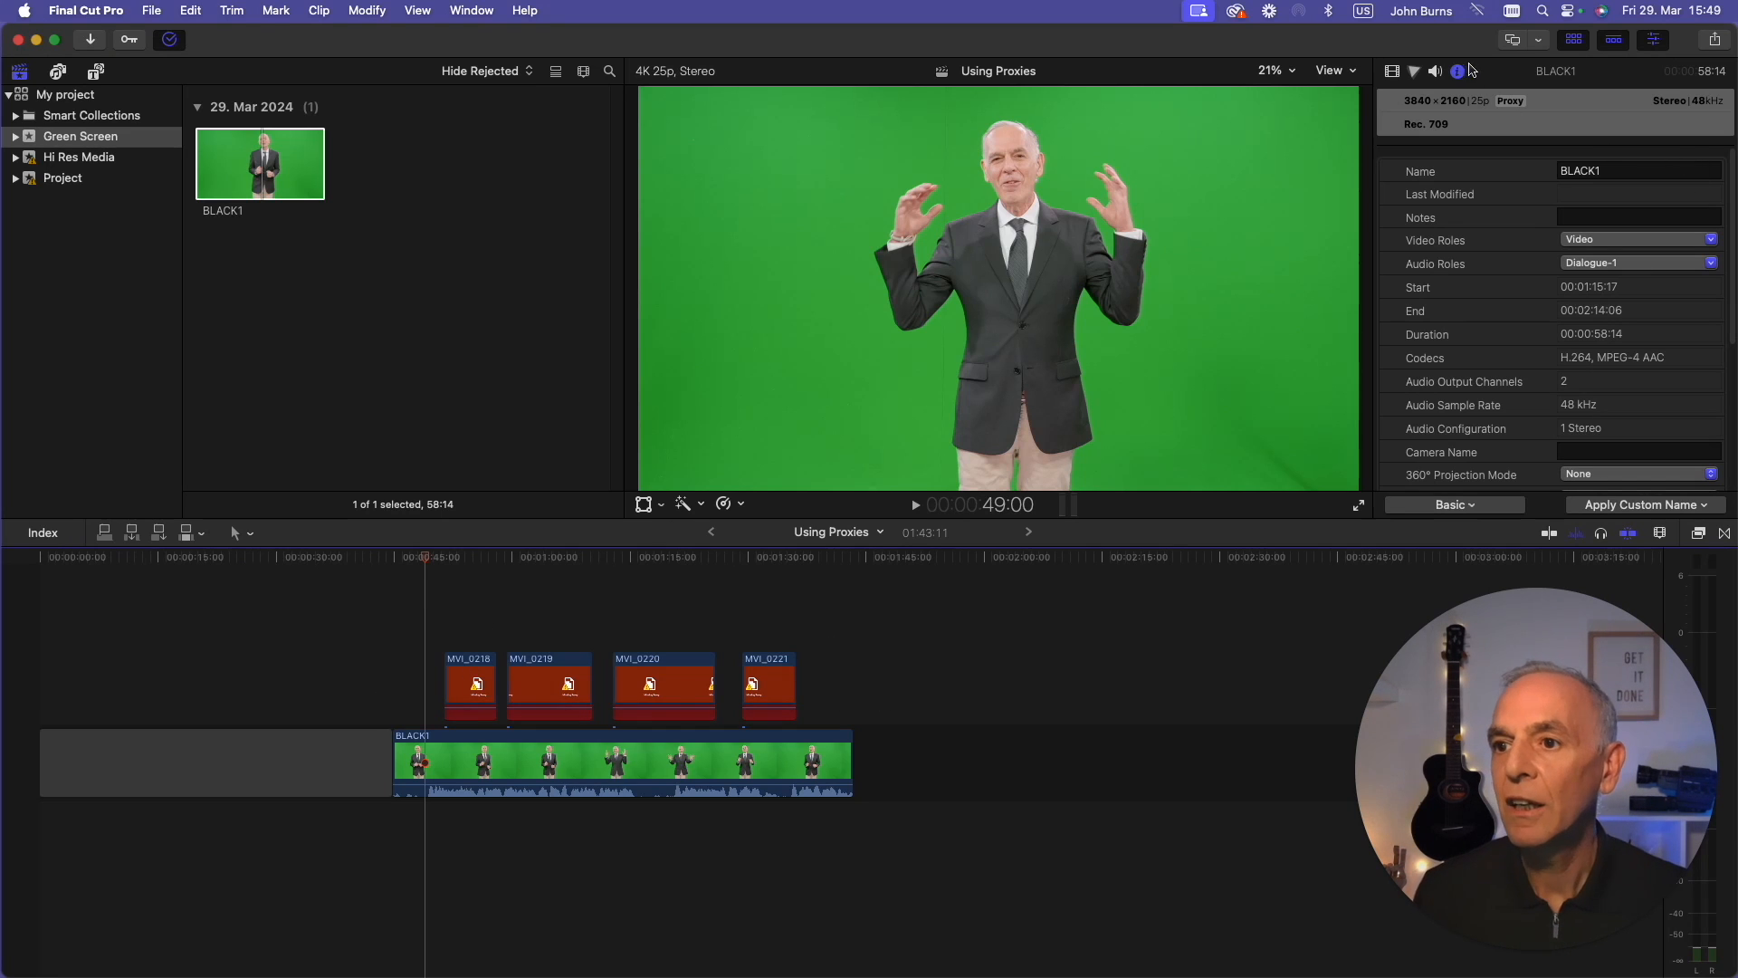
Set media playback to Proxy Preferred and scrub the timeline between the BLACK1 and MVI_0218 clips
{"action": "left_click", "coordinate": [1353, 75]}
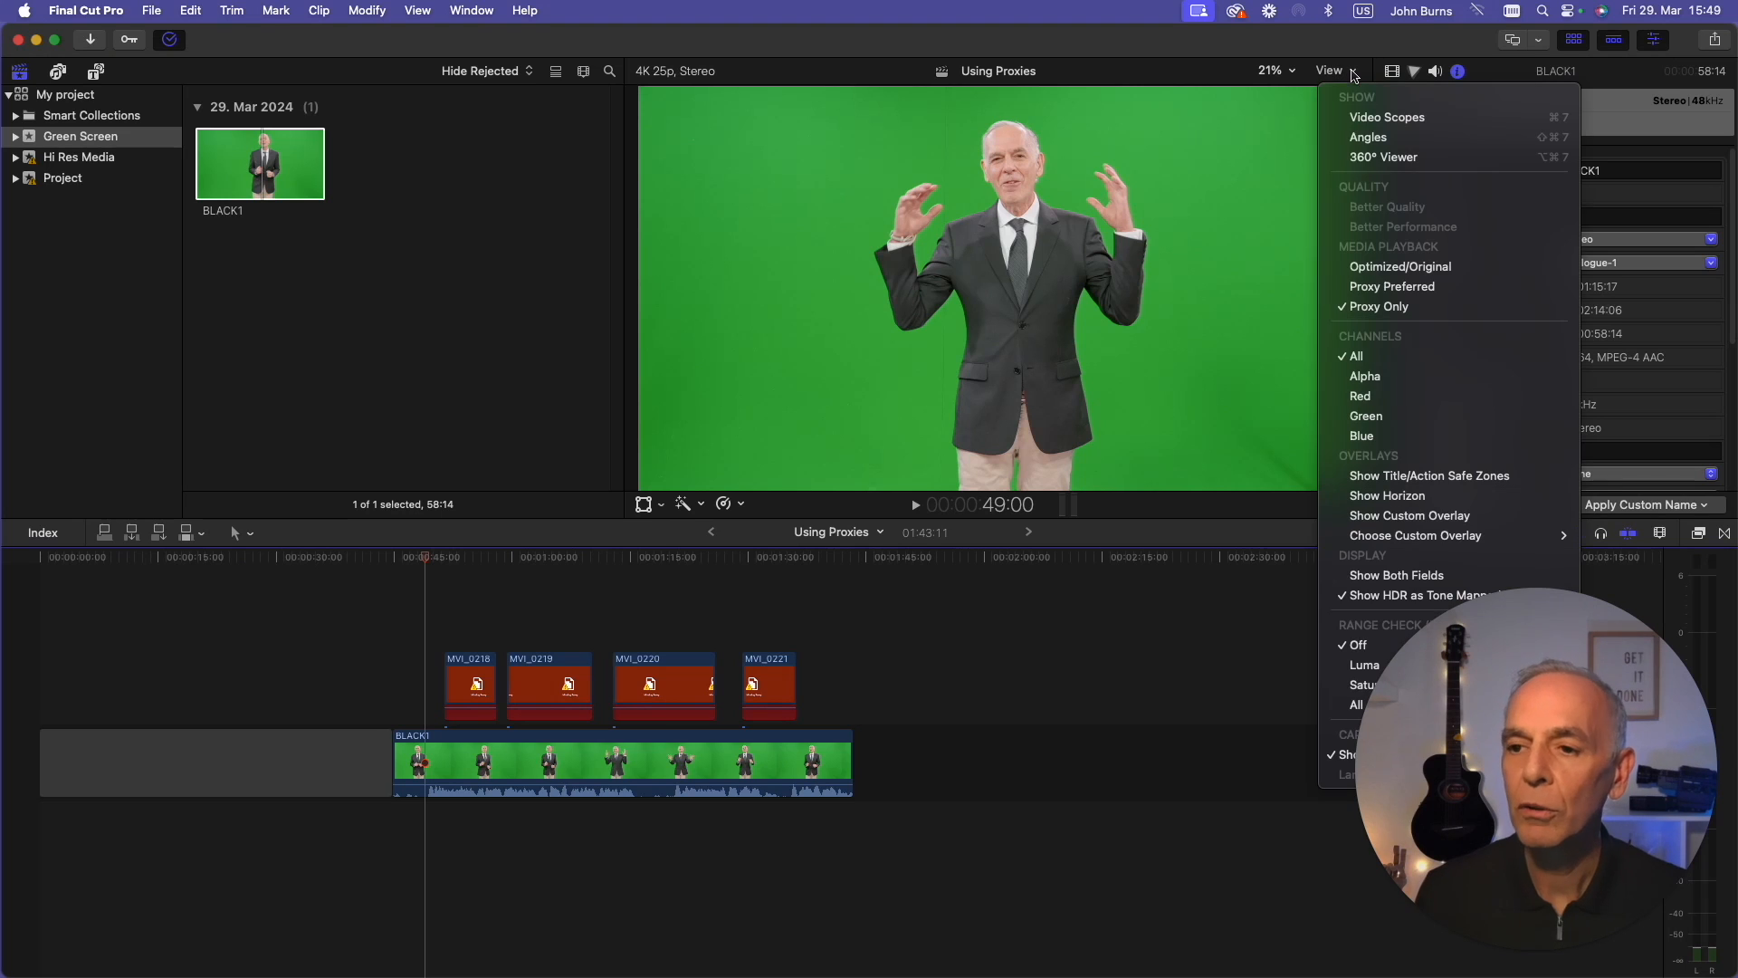
{"action": "left_click", "coordinate": [1389, 286]}
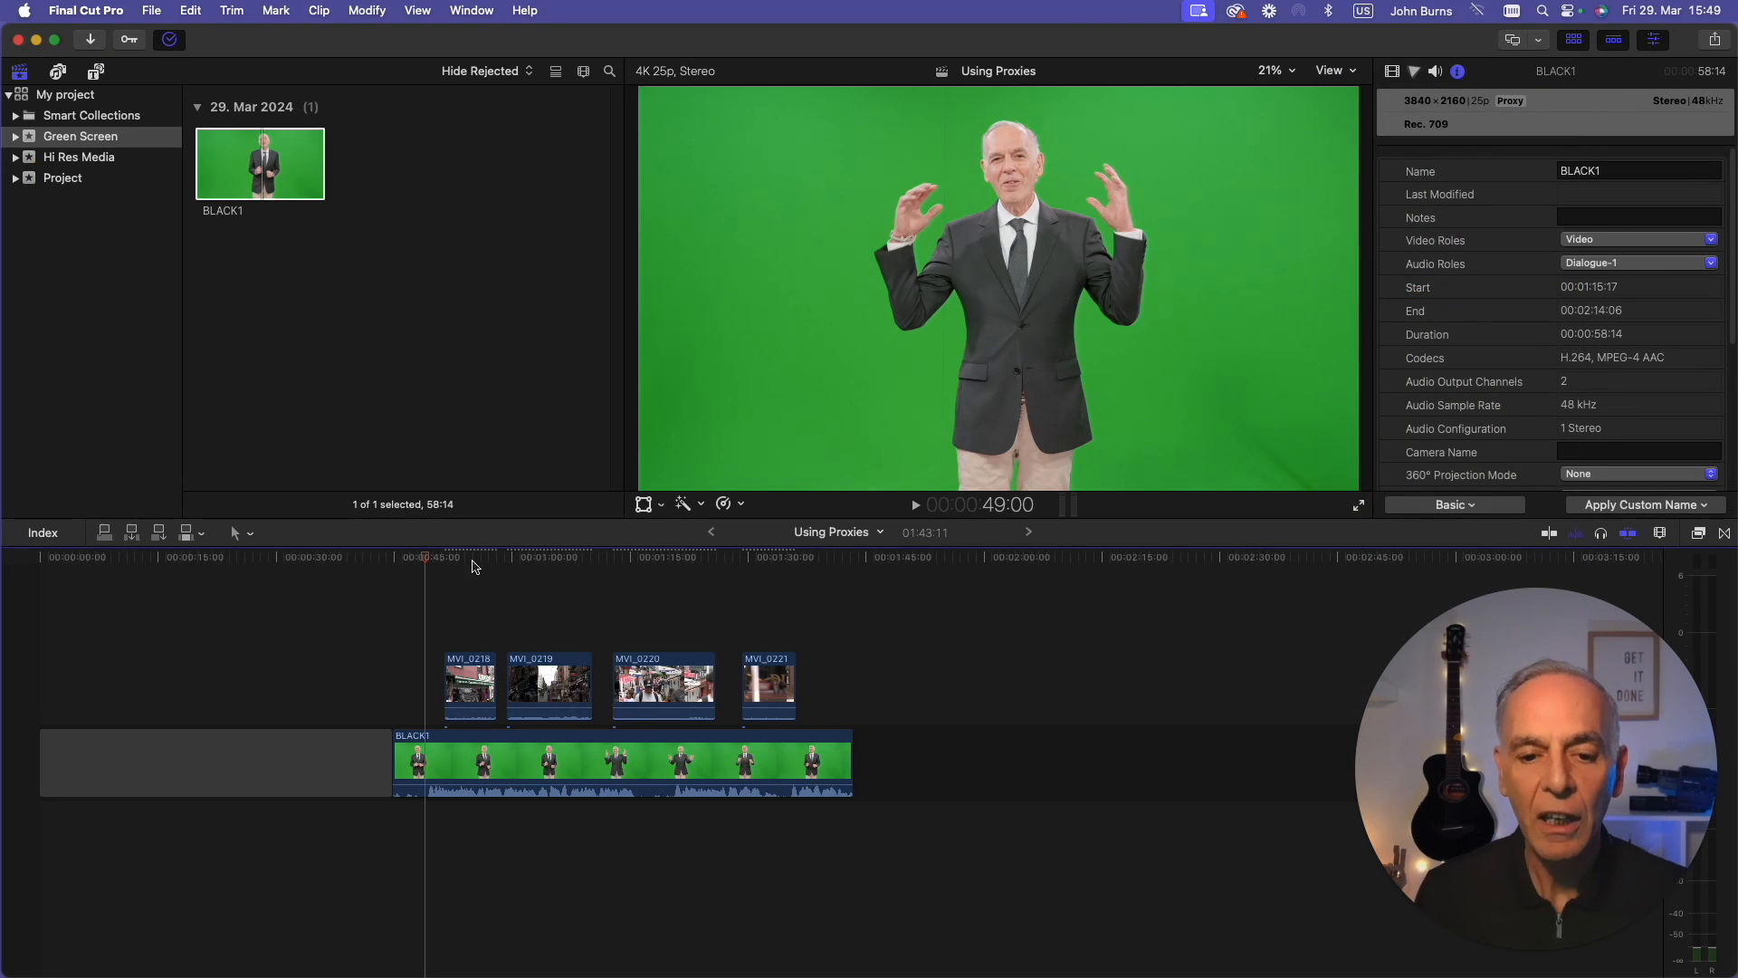
{"action": "left_click", "coordinate": [444, 576]}
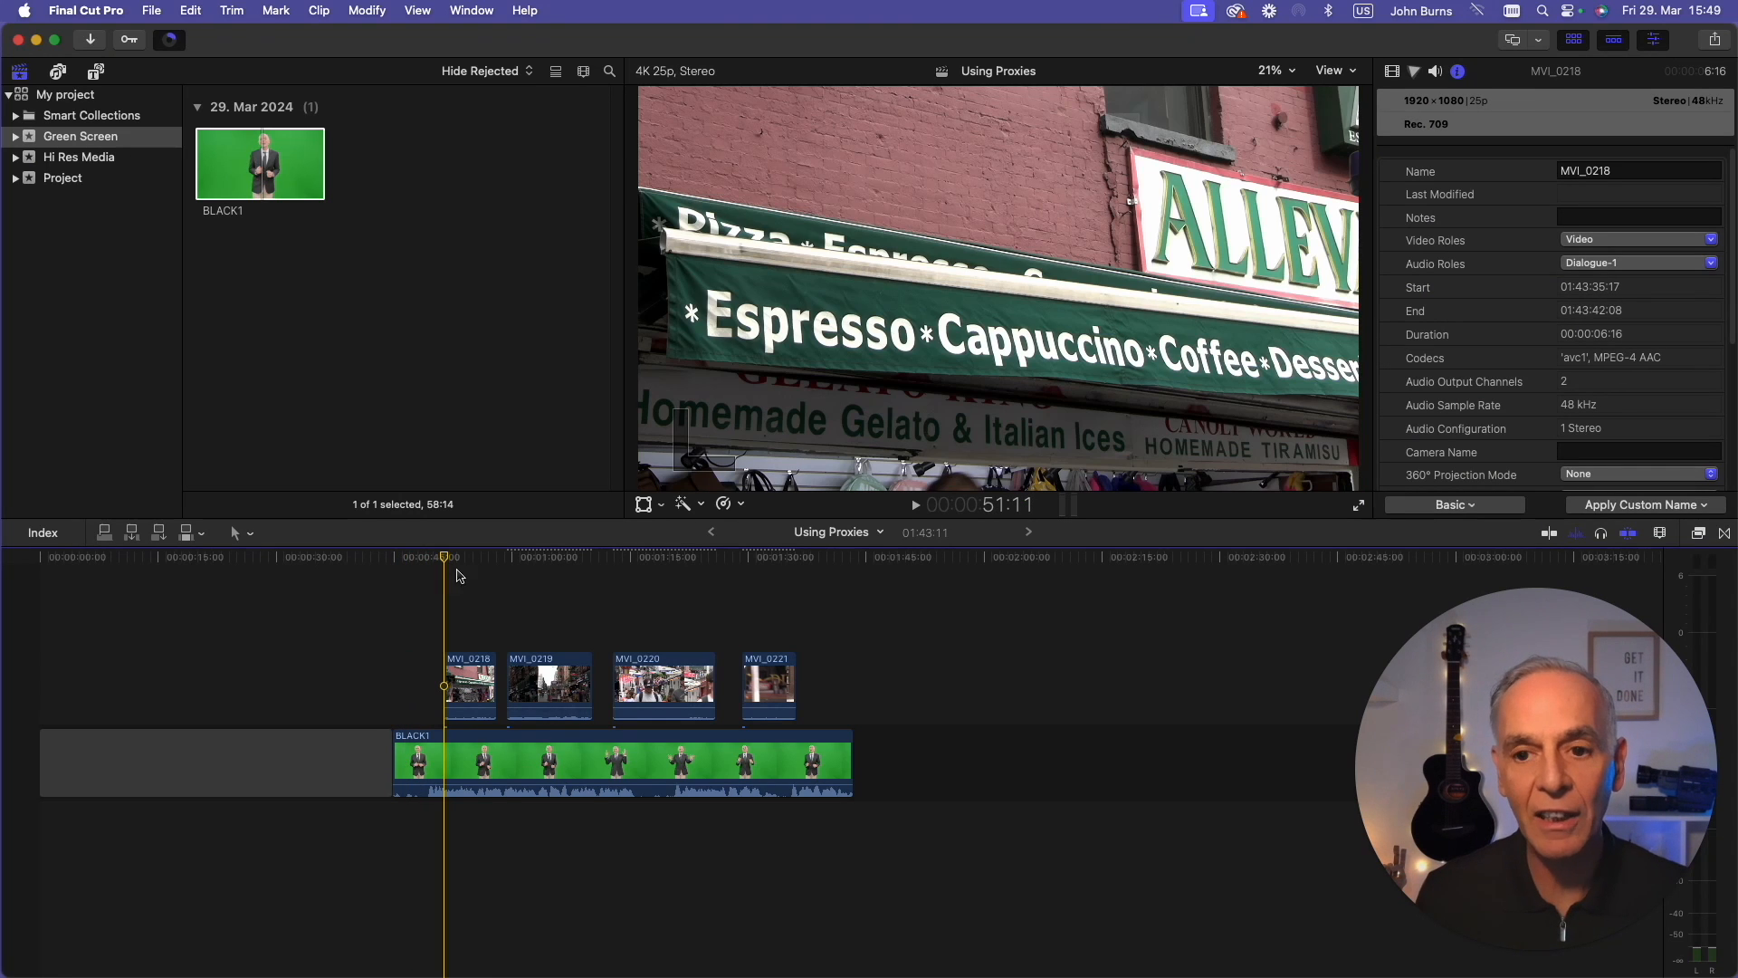
{"action": "left_click_drag", "start_coordinate": [461, 577], "coordinate": [425, 579]}
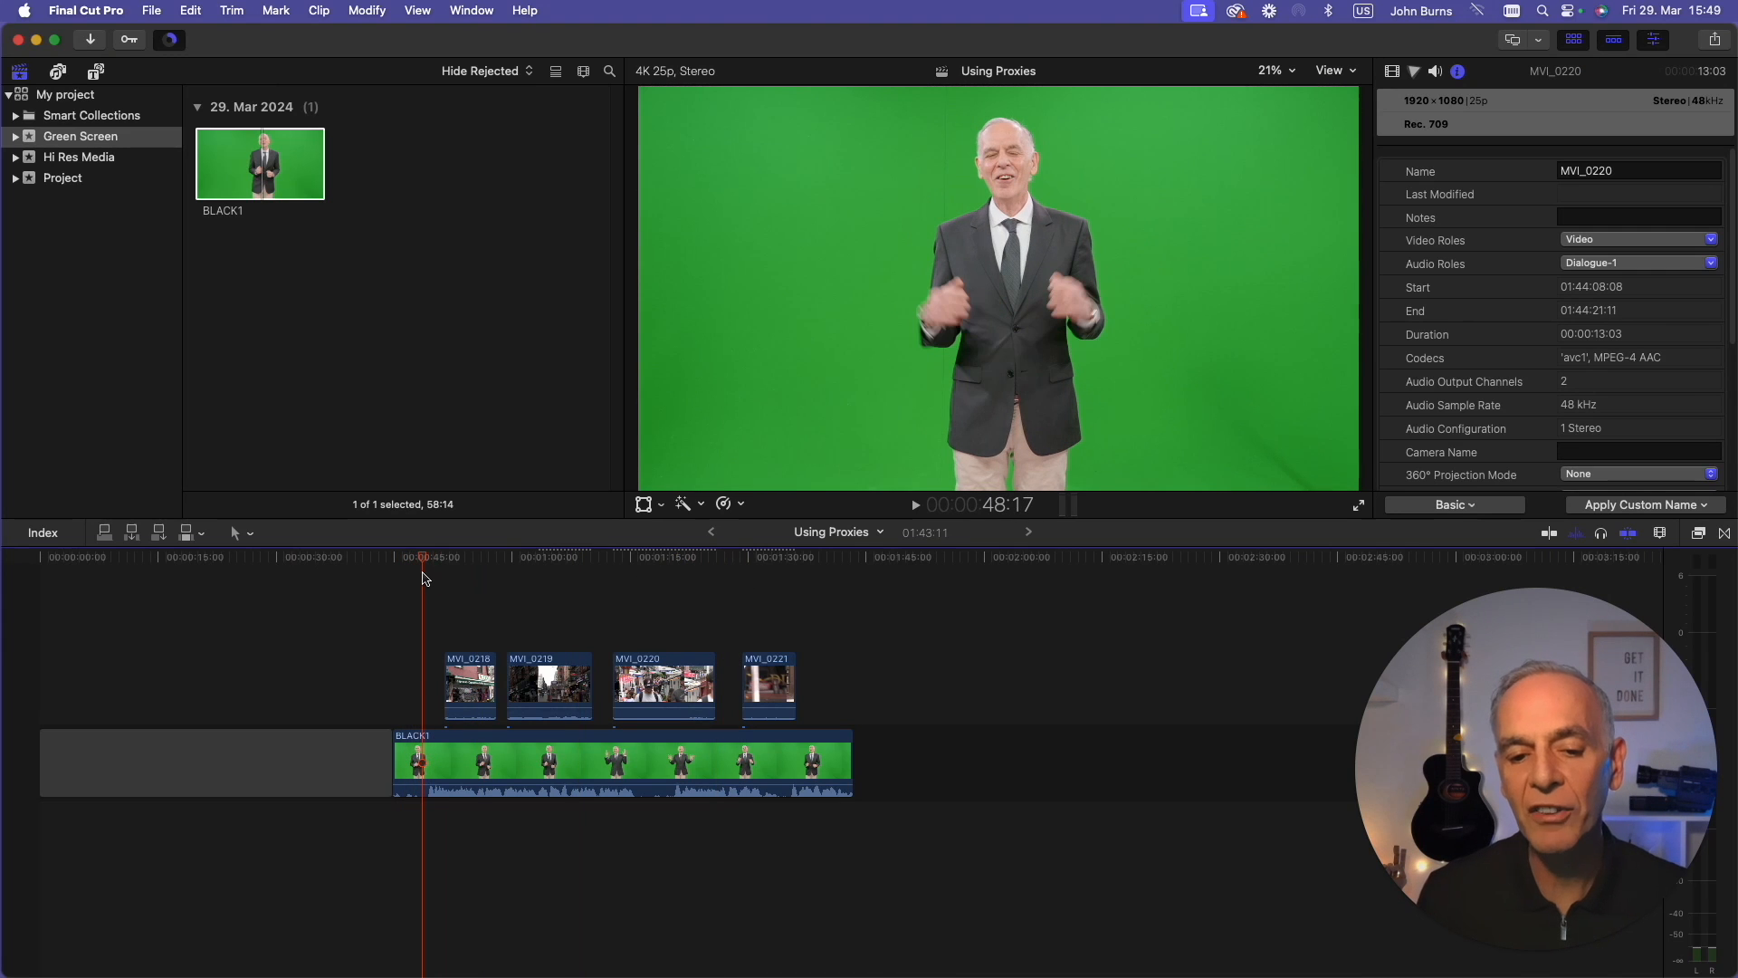
Reveal the timeline's MVI_0219 clip in the browser and transcode it to ProRes Proxy media at 50% frame size
{"action": "left_click", "coordinate": [542, 687]}
{"action": "right_click", "coordinate": [543, 688]}
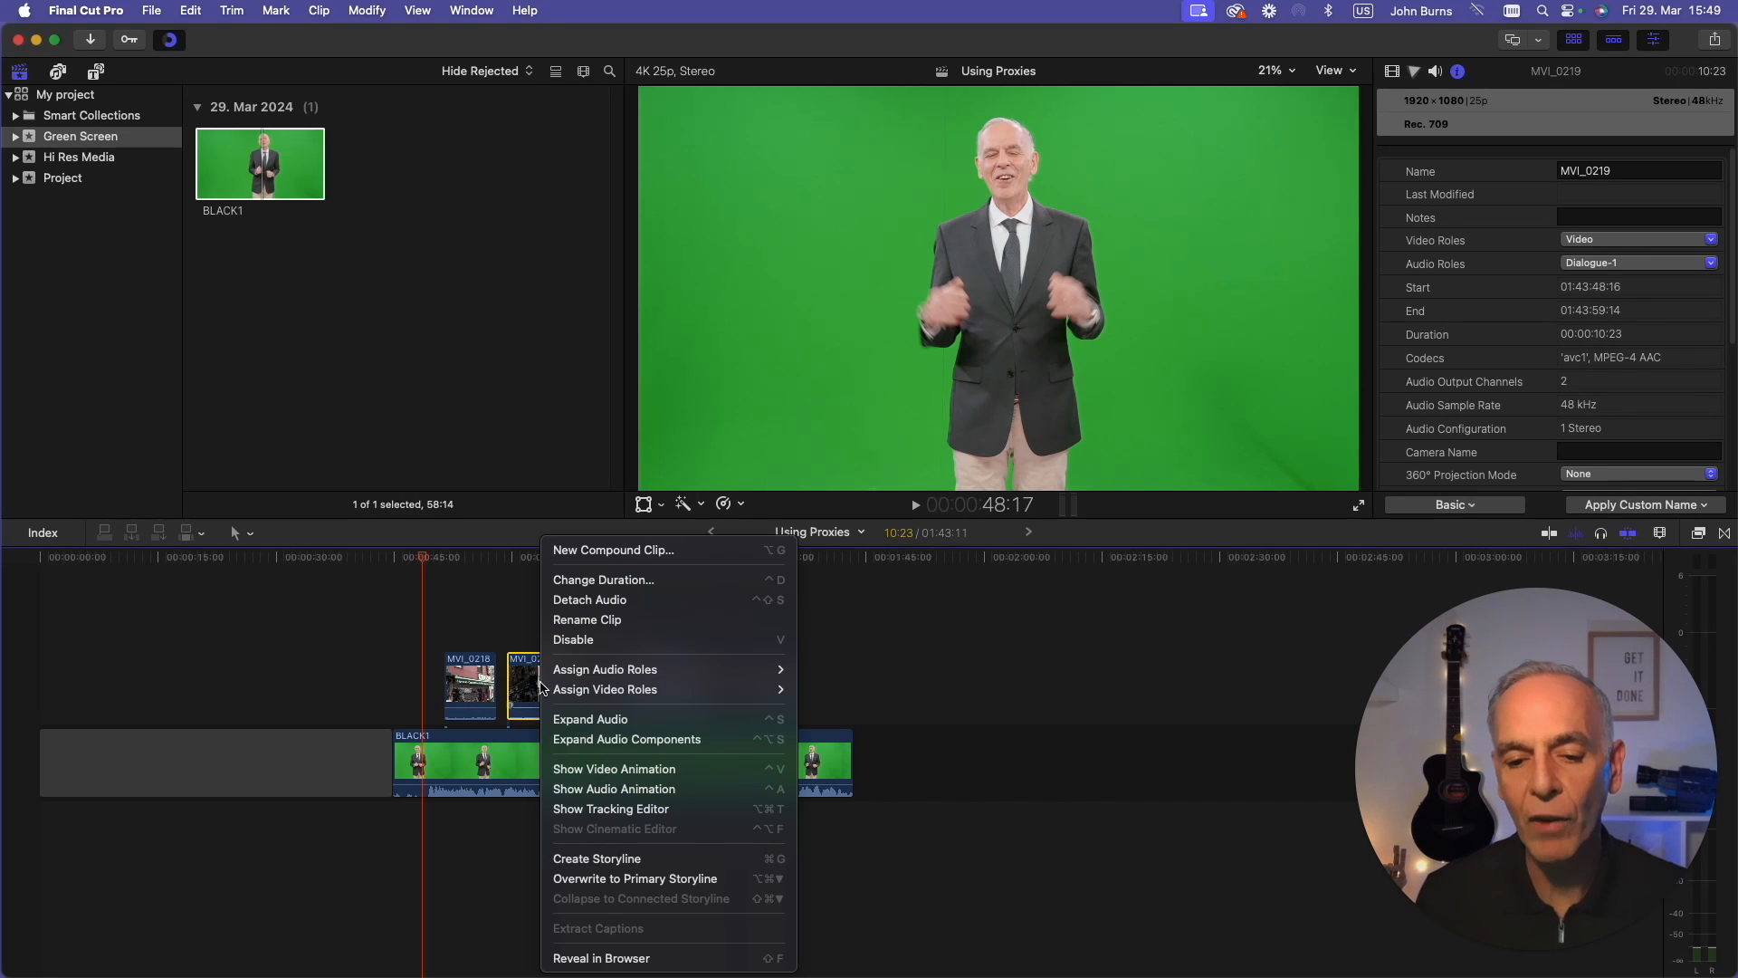
{"action": "left_click", "coordinate": [611, 959]}
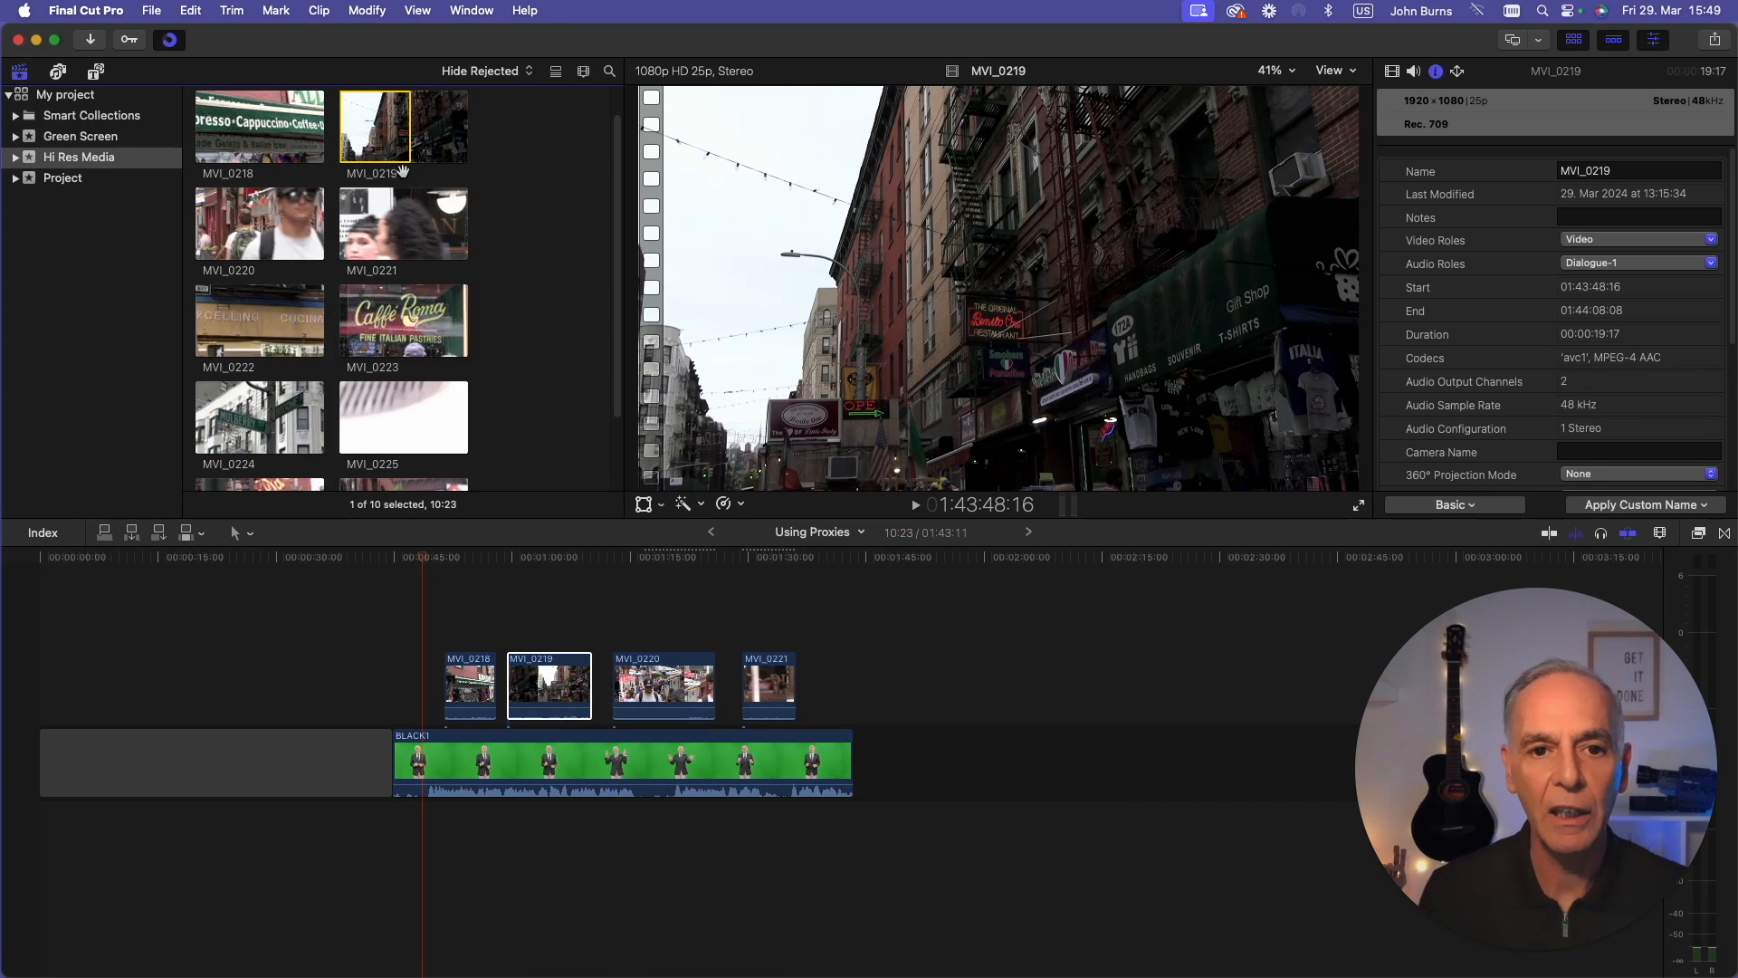
{"action": "left_click", "coordinate": [151, 11]}
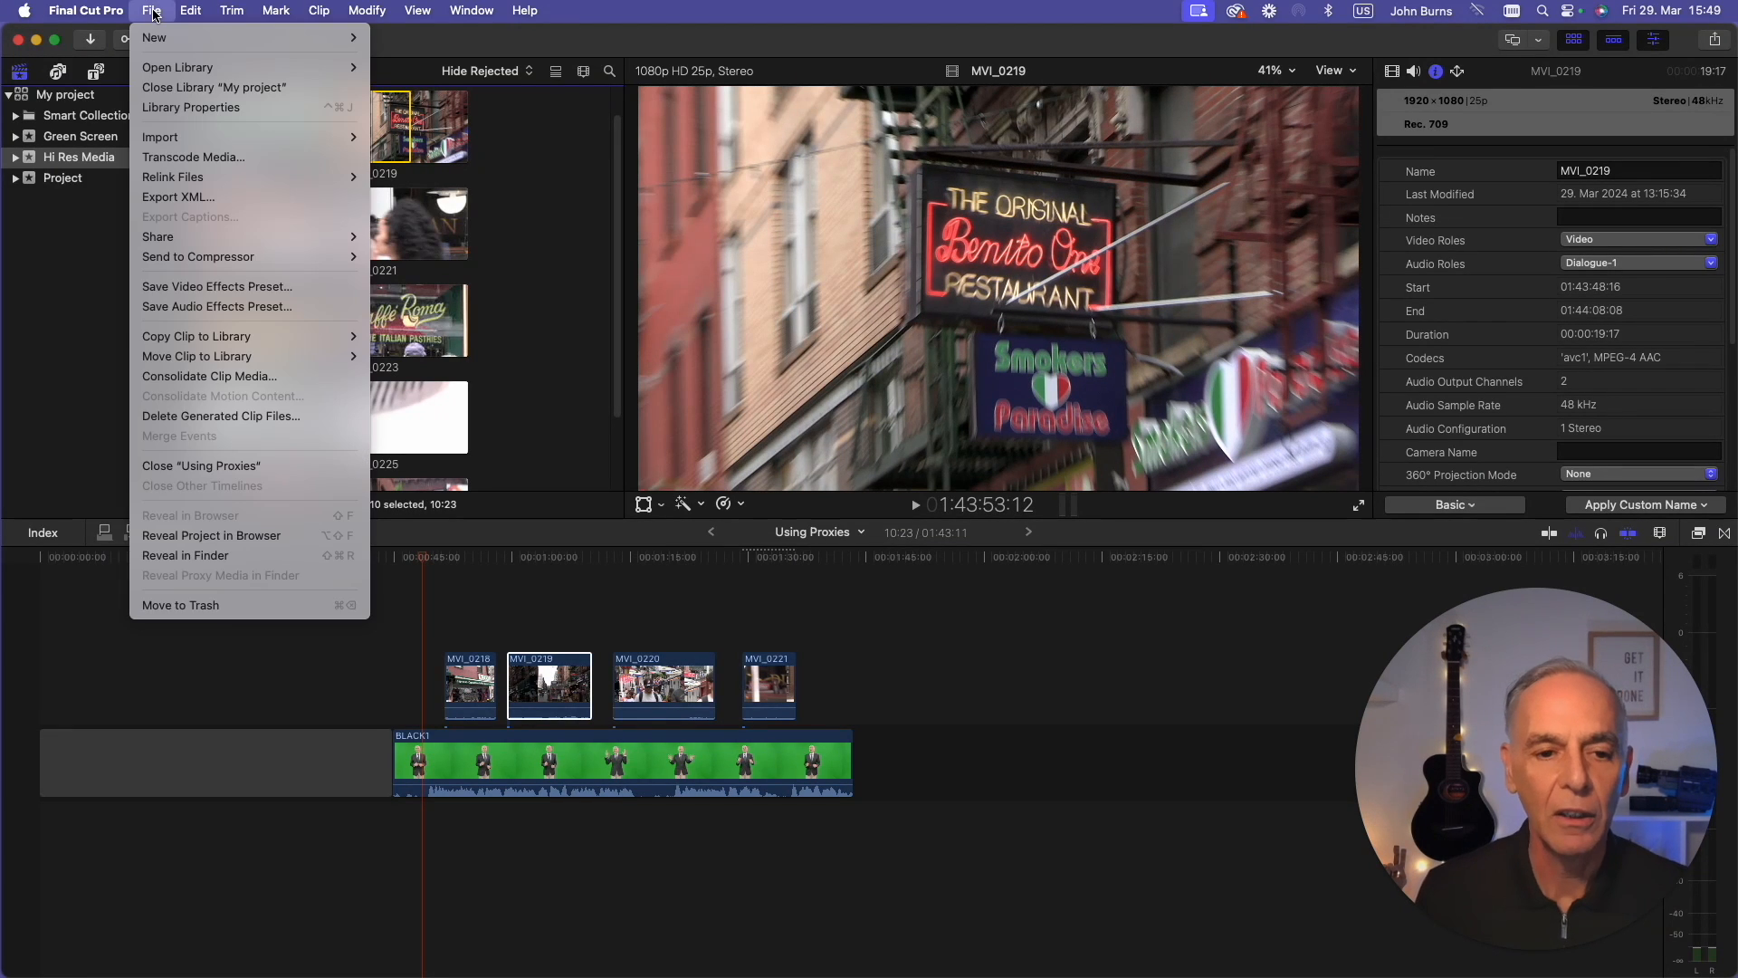
{"action": "left_click", "coordinate": [193, 157]}
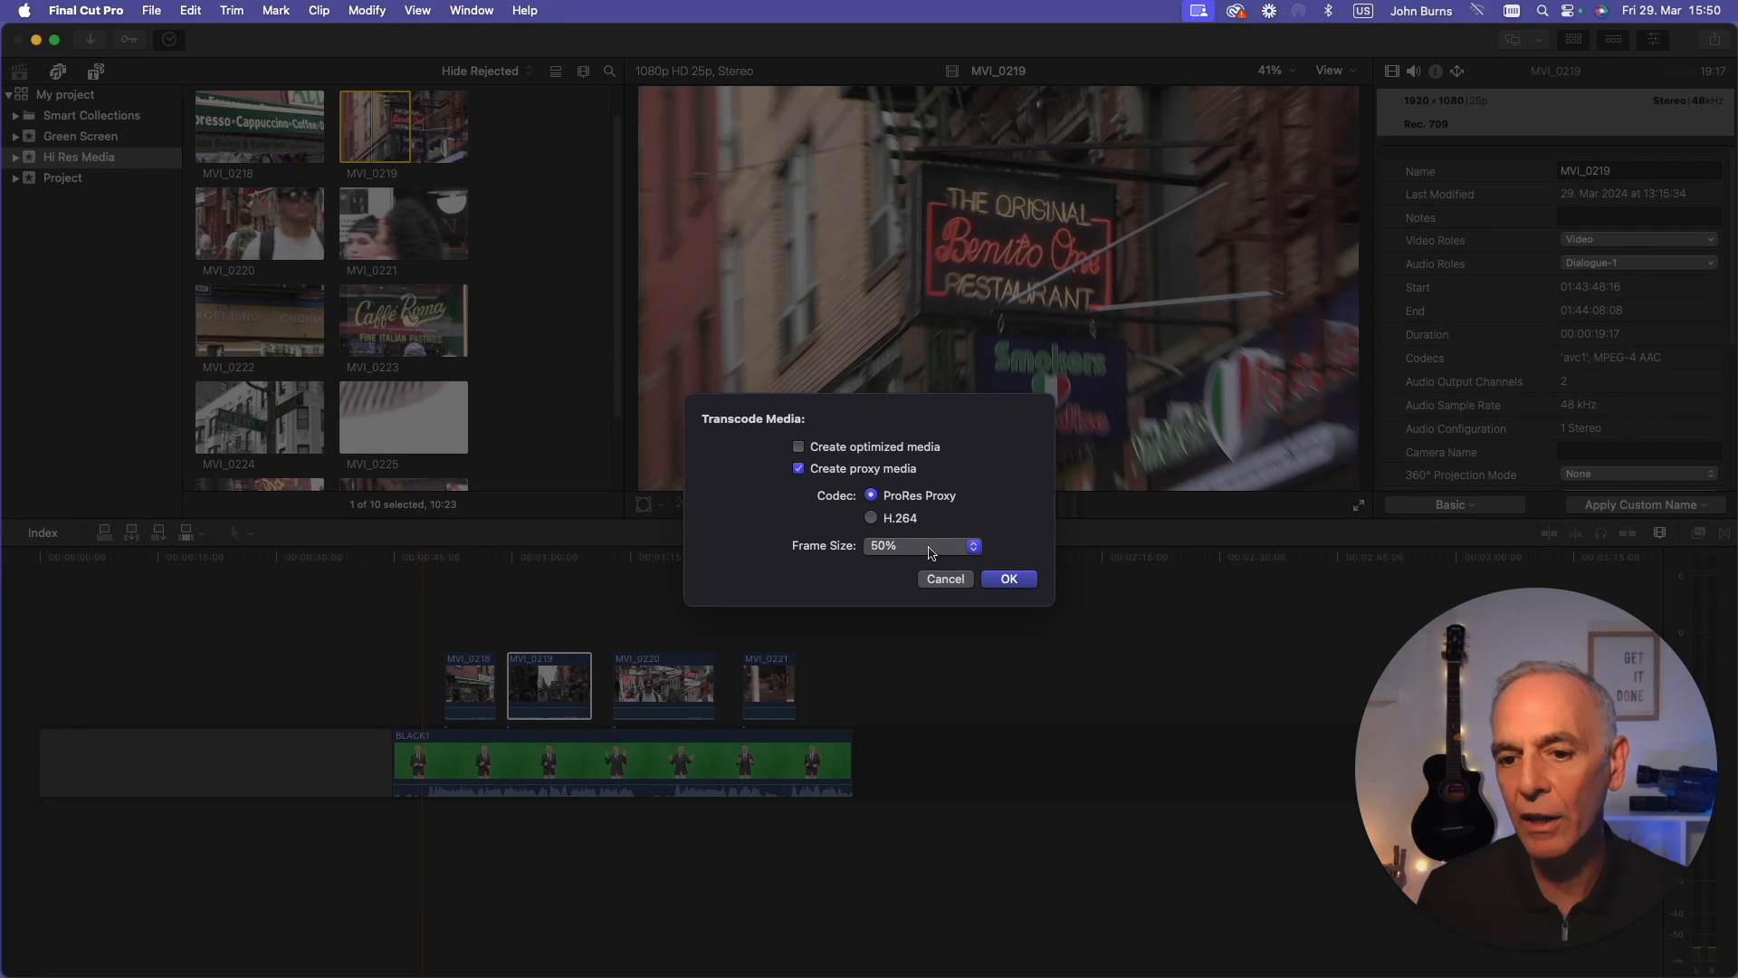
{"action": "left_click", "coordinate": [1010, 579]}
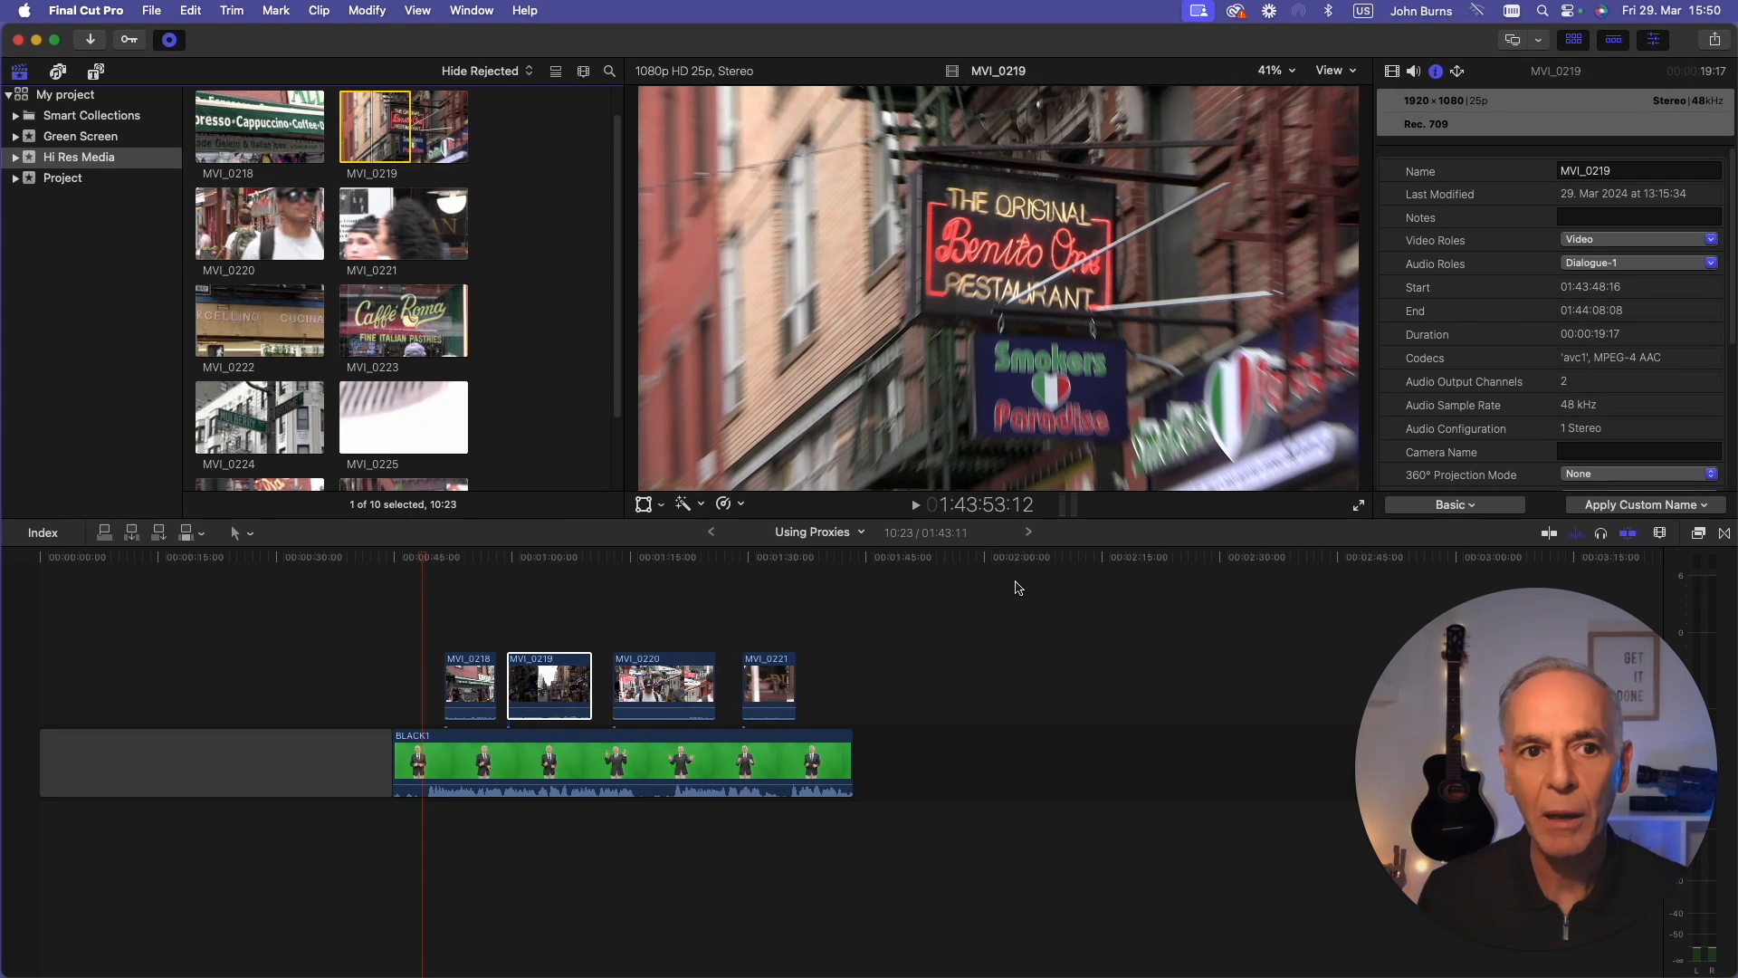
Set media playback to Proxy Only to check which timeline and browser clips have proxies
{"action": "left_click", "coordinate": [1349, 74]}
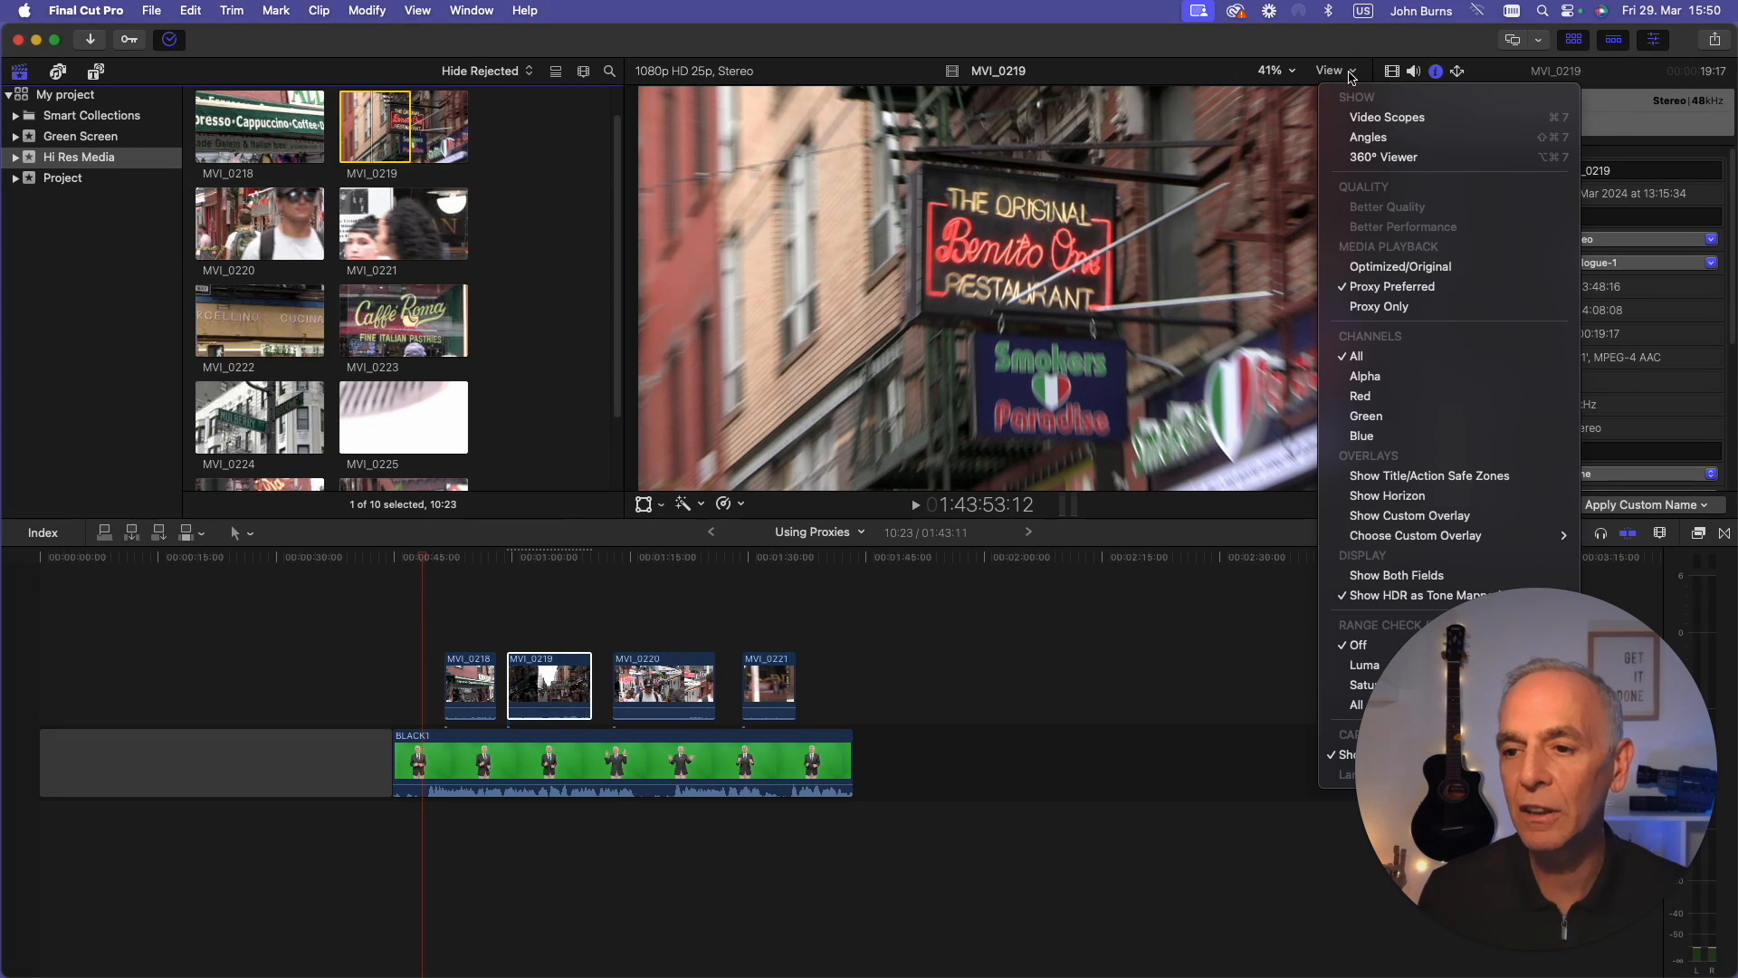
{"action": "left_click", "coordinate": [1351, 308]}
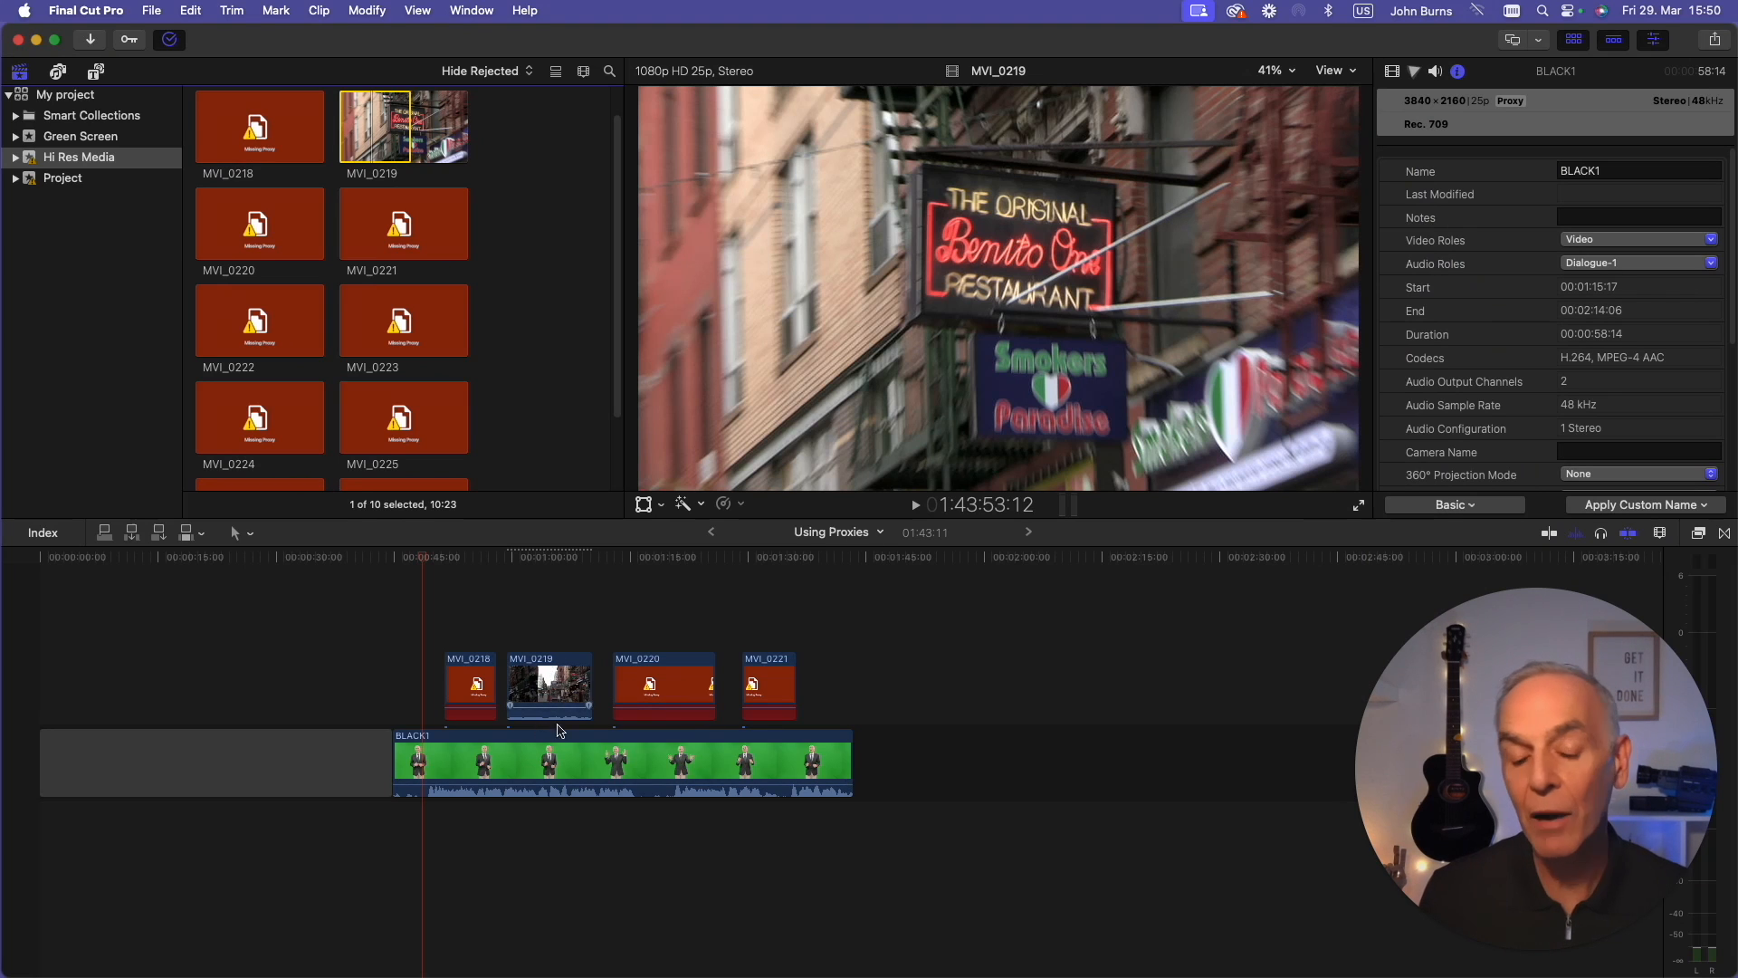
{"action": "left_click", "coordinate": [1355, 73]}
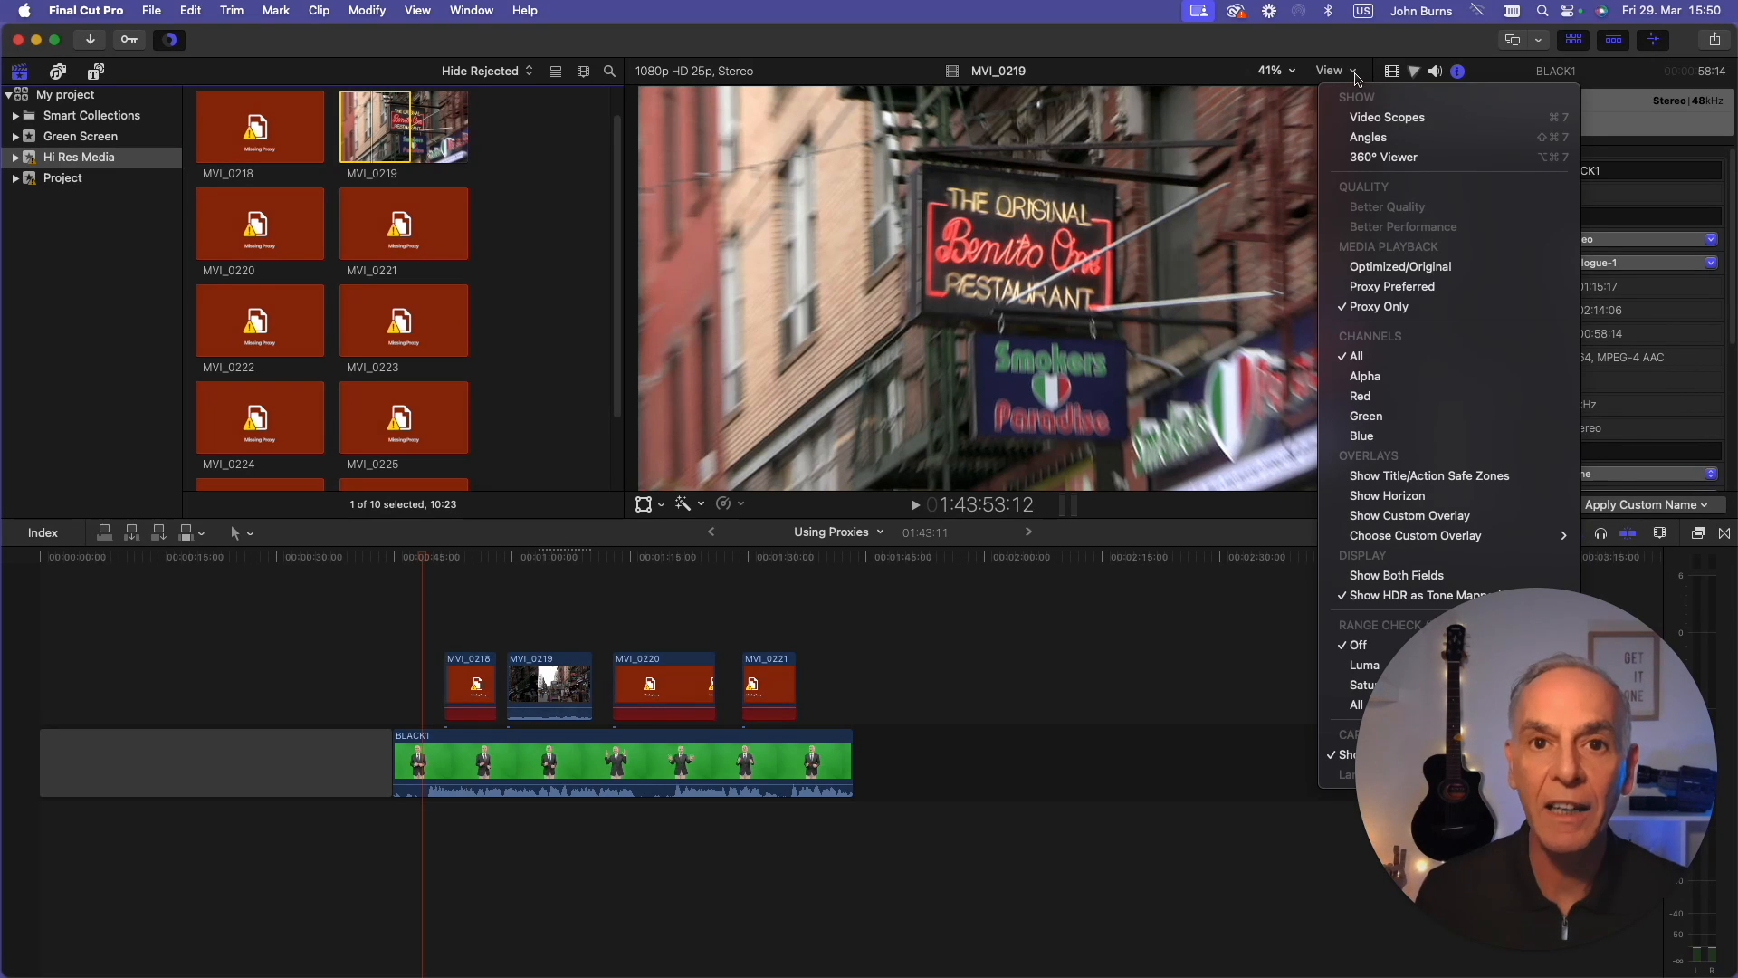
{"action": "left_click", "coordinate": [1372, 288]}
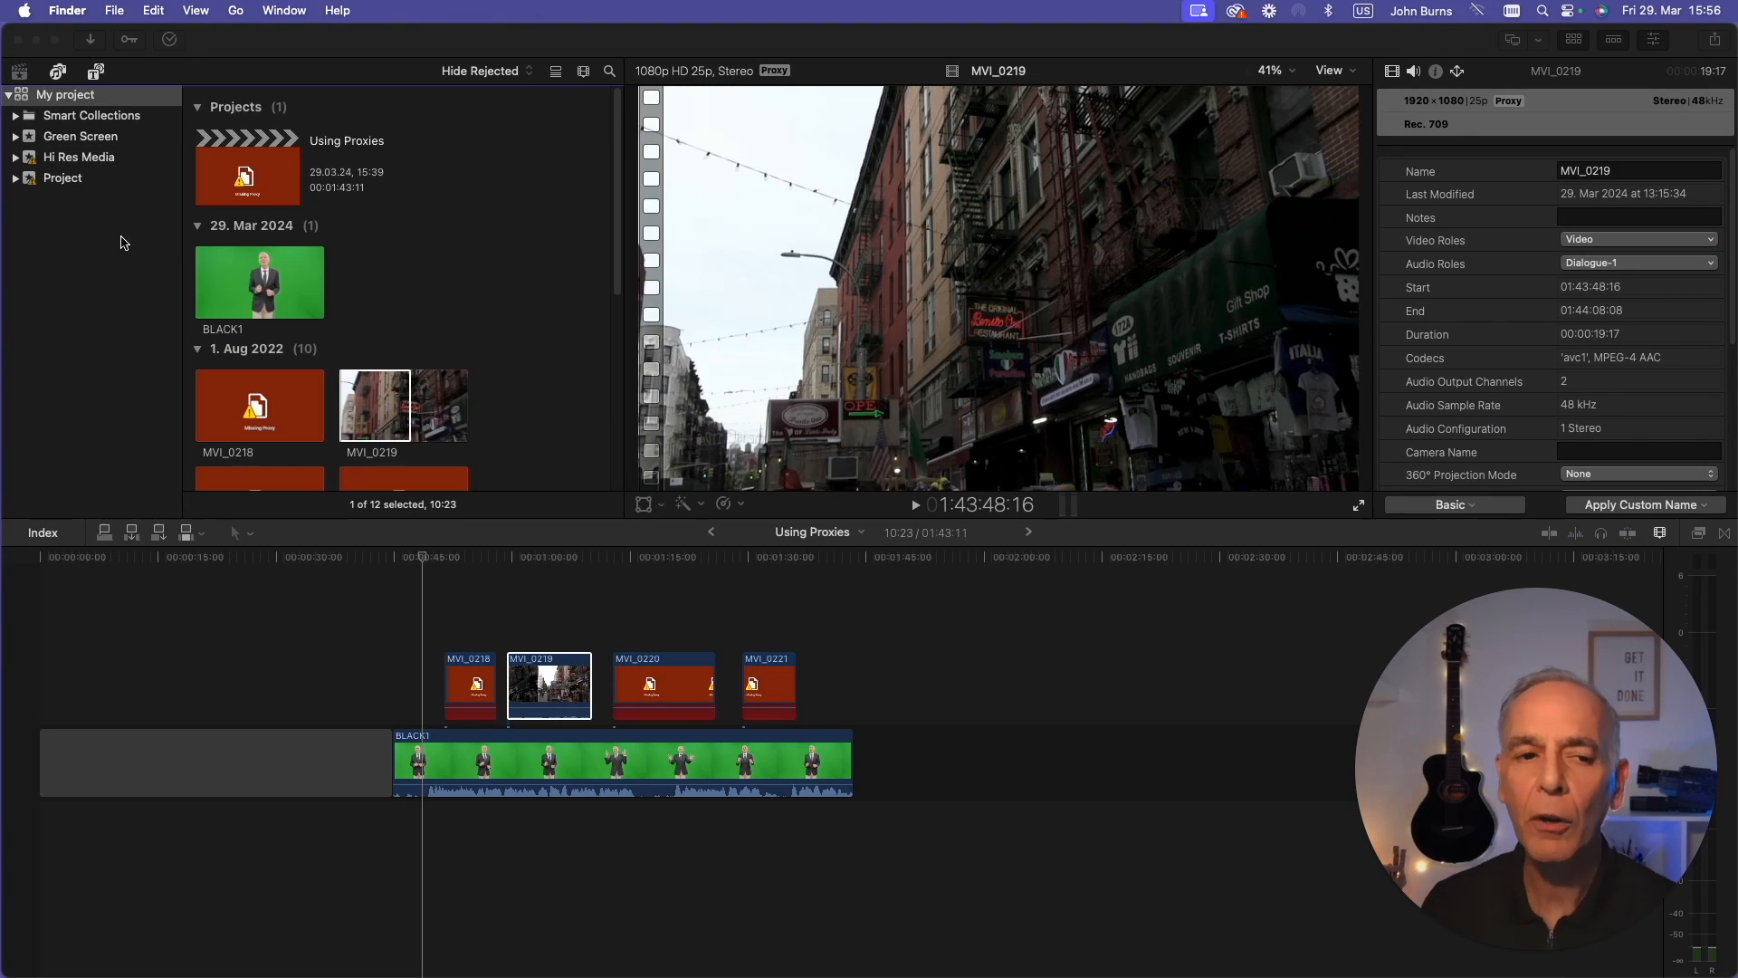
Reveal the My project library in Finder, inspect the 2022-08-01 and 2024-03-29 folders inside Final Cut Proxy Media, and close the window
{"action": "right_click", "coordinate": [29, 97]}
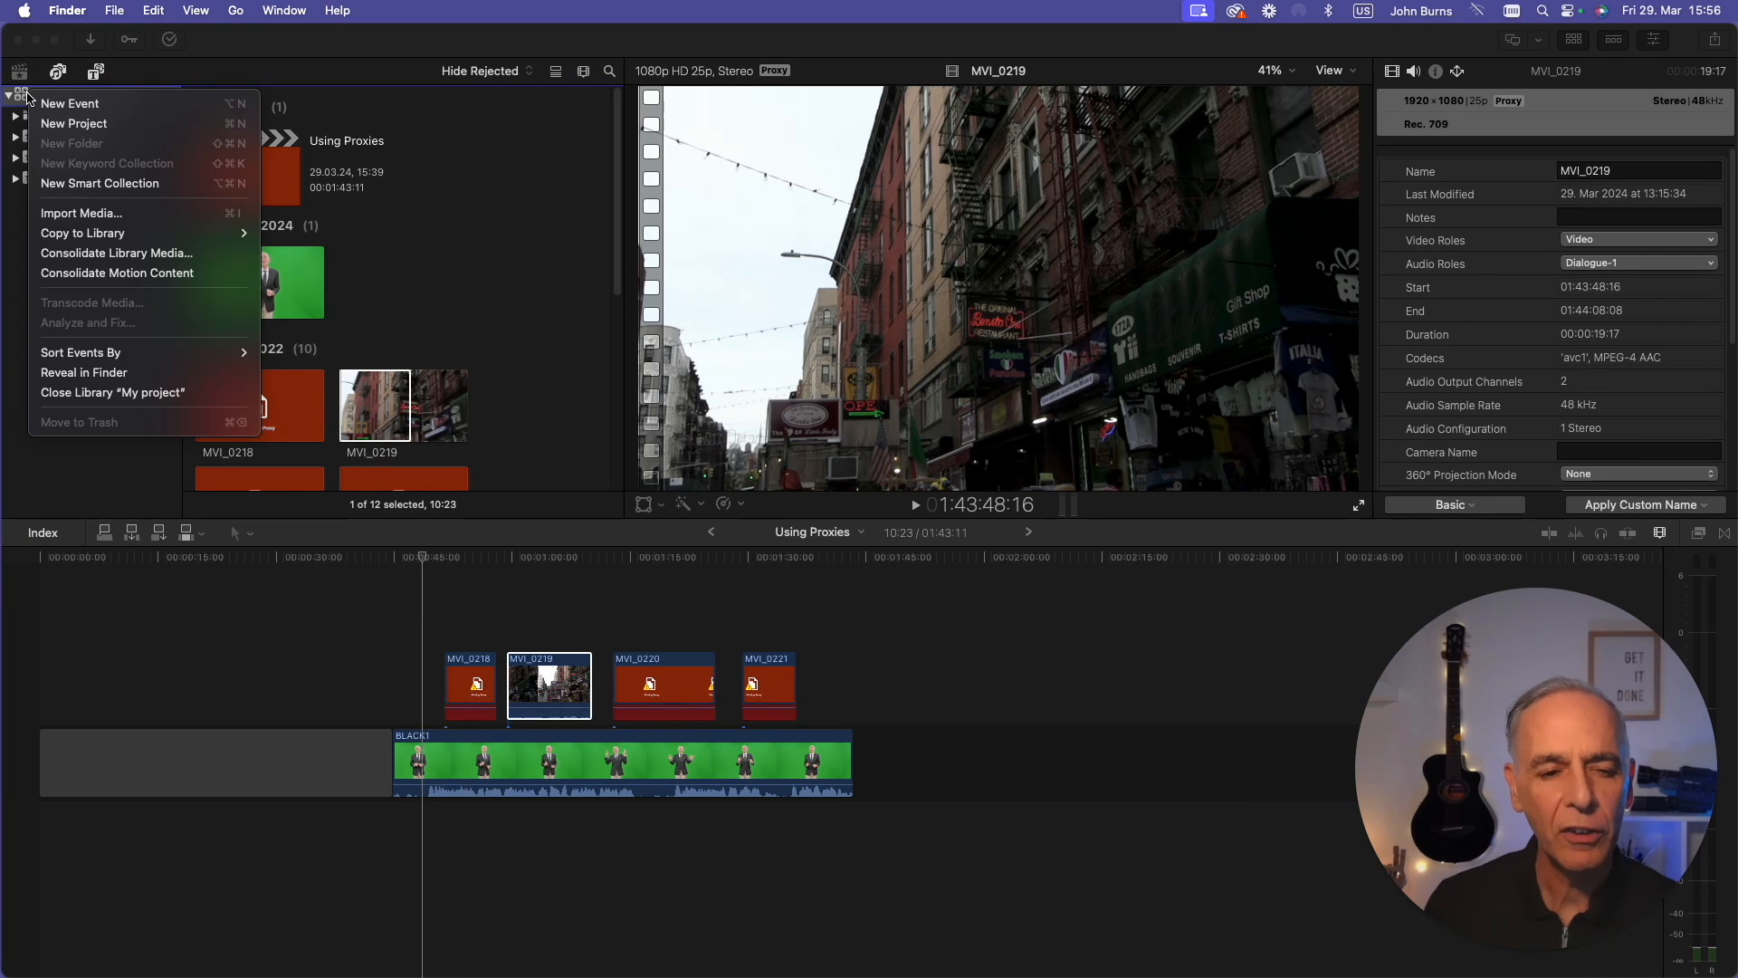
{"action": "left_click", "coordinate": [127, 373]}
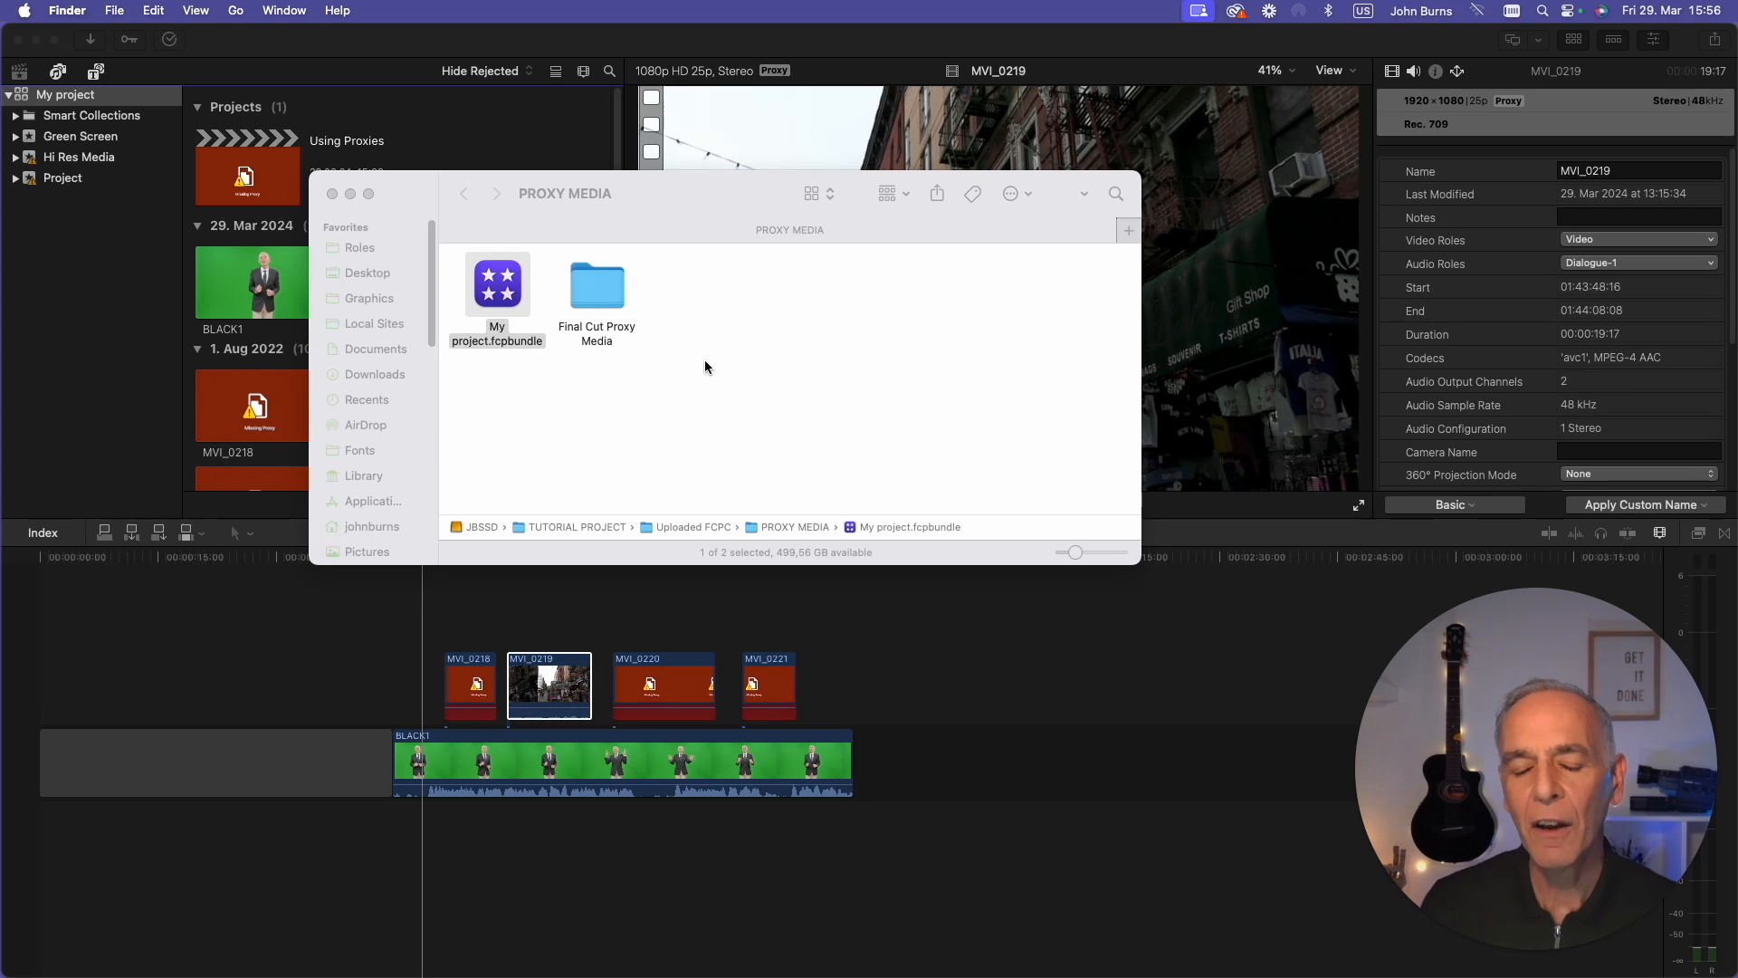
{"action": "double_click", "coordinate": [598, 288]}
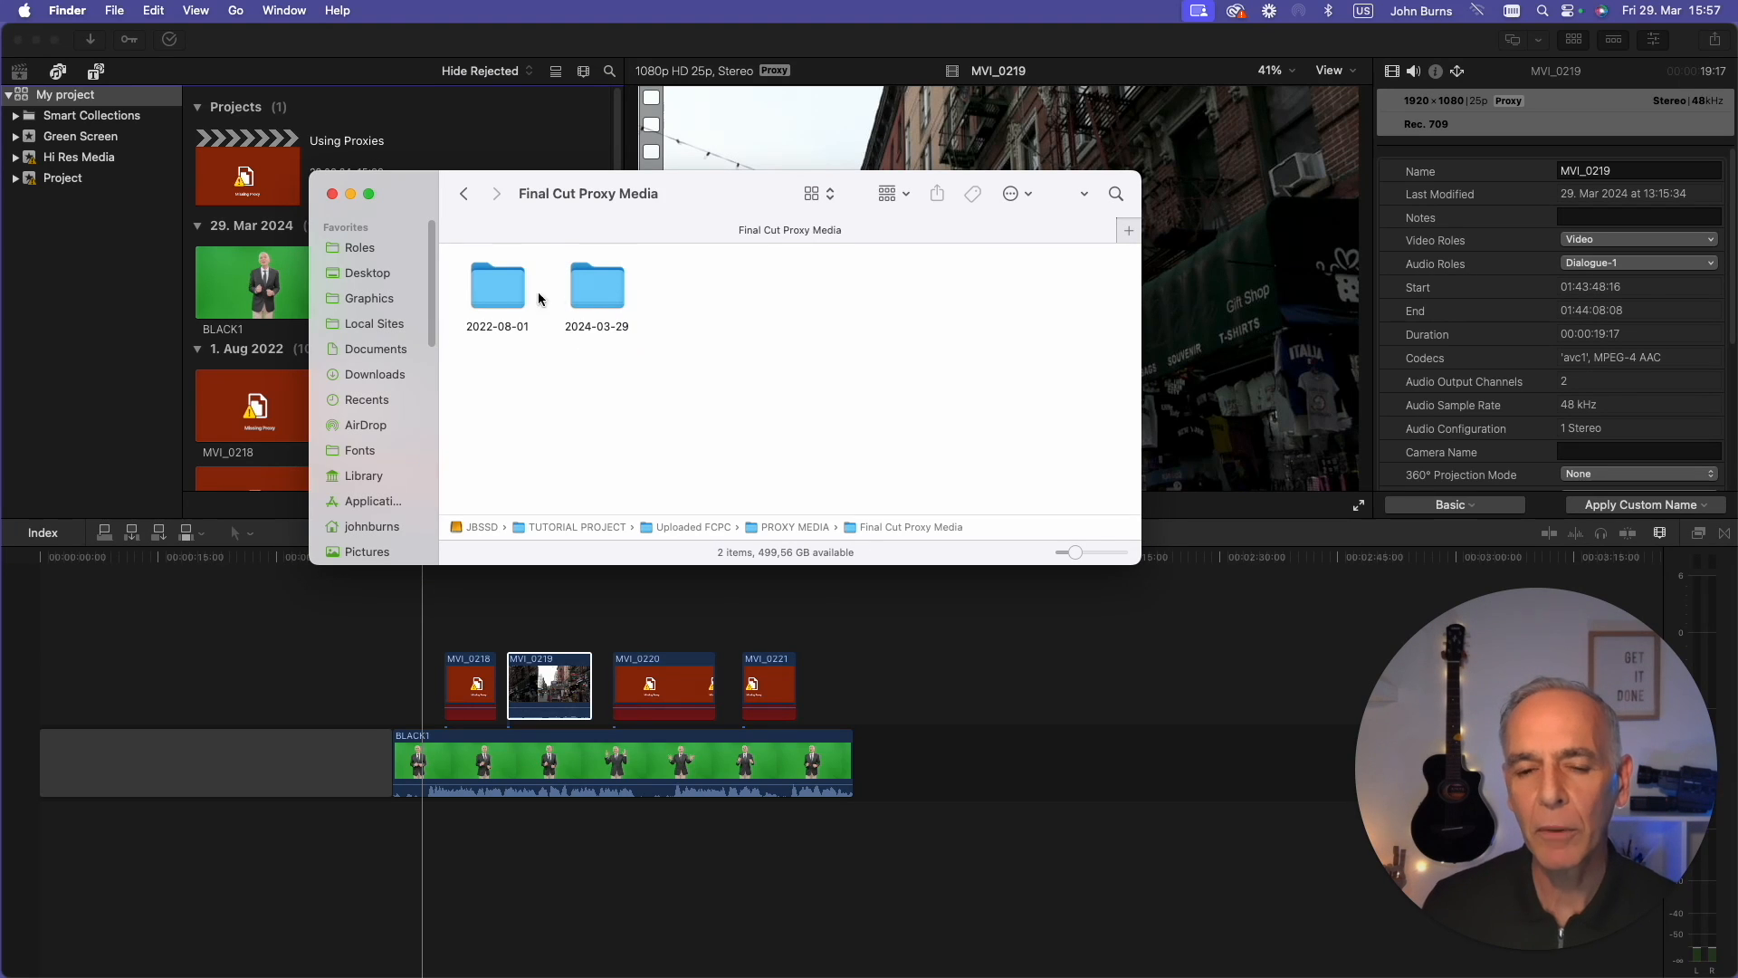
{"action": "double_click", "coordinate": [505, 303]}
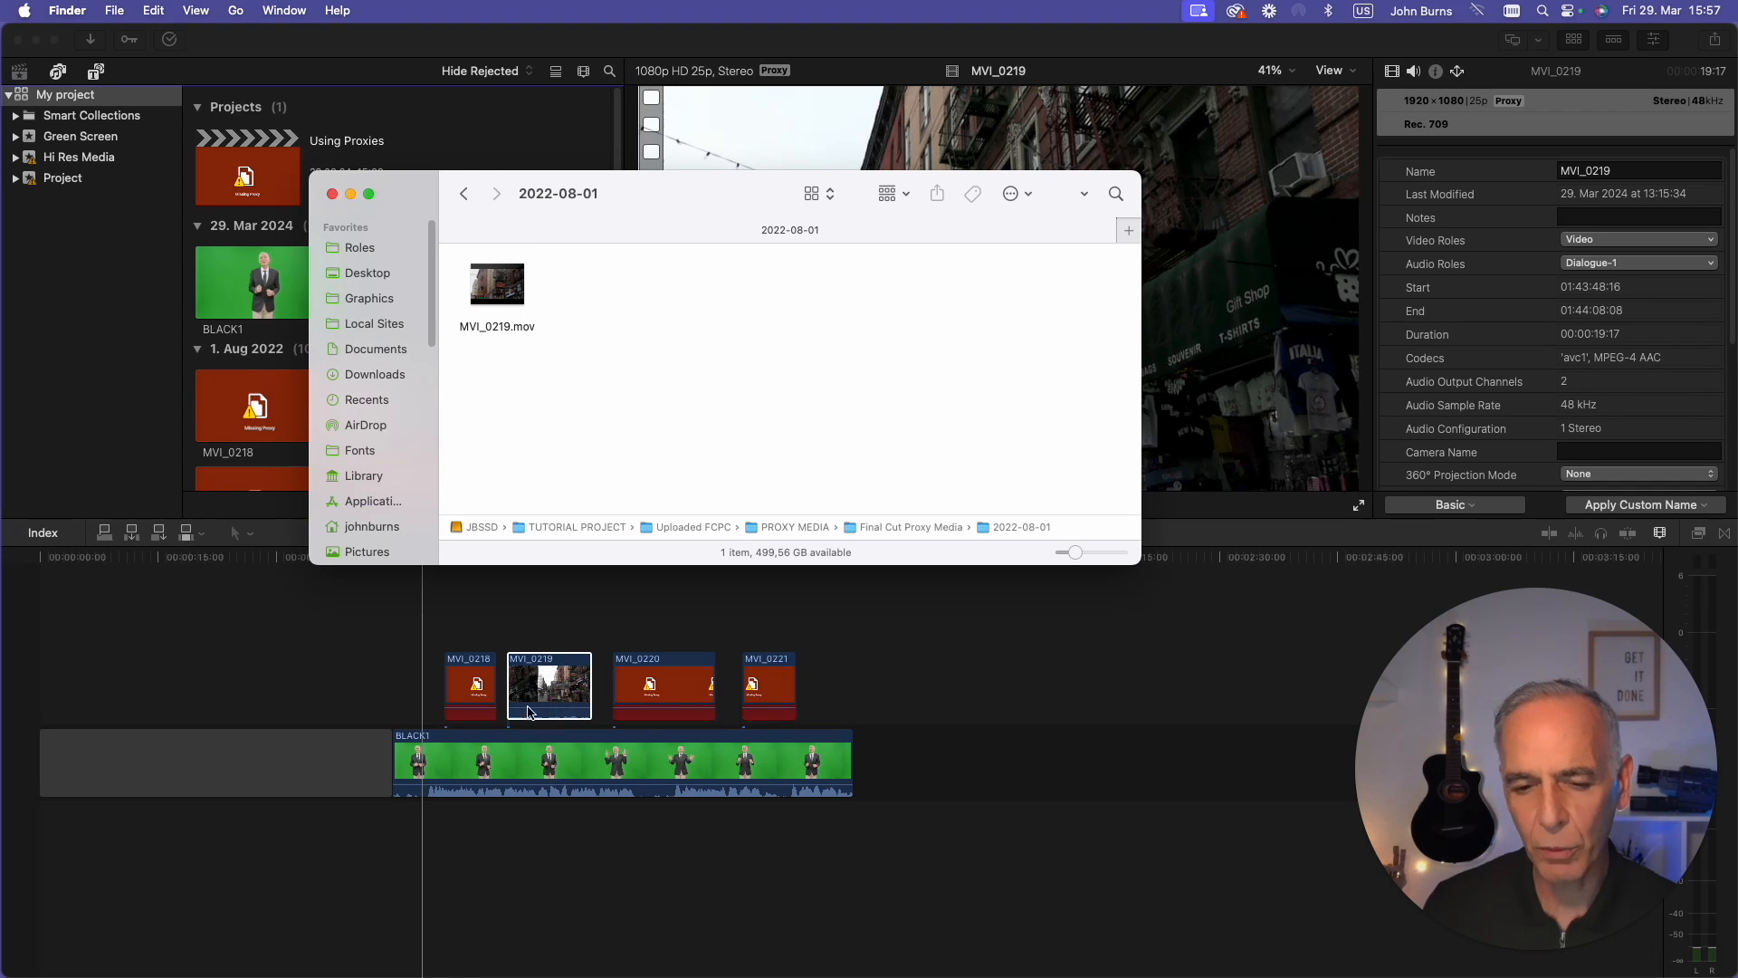
{"action": "left_click", "coordinate": [465, 198]}
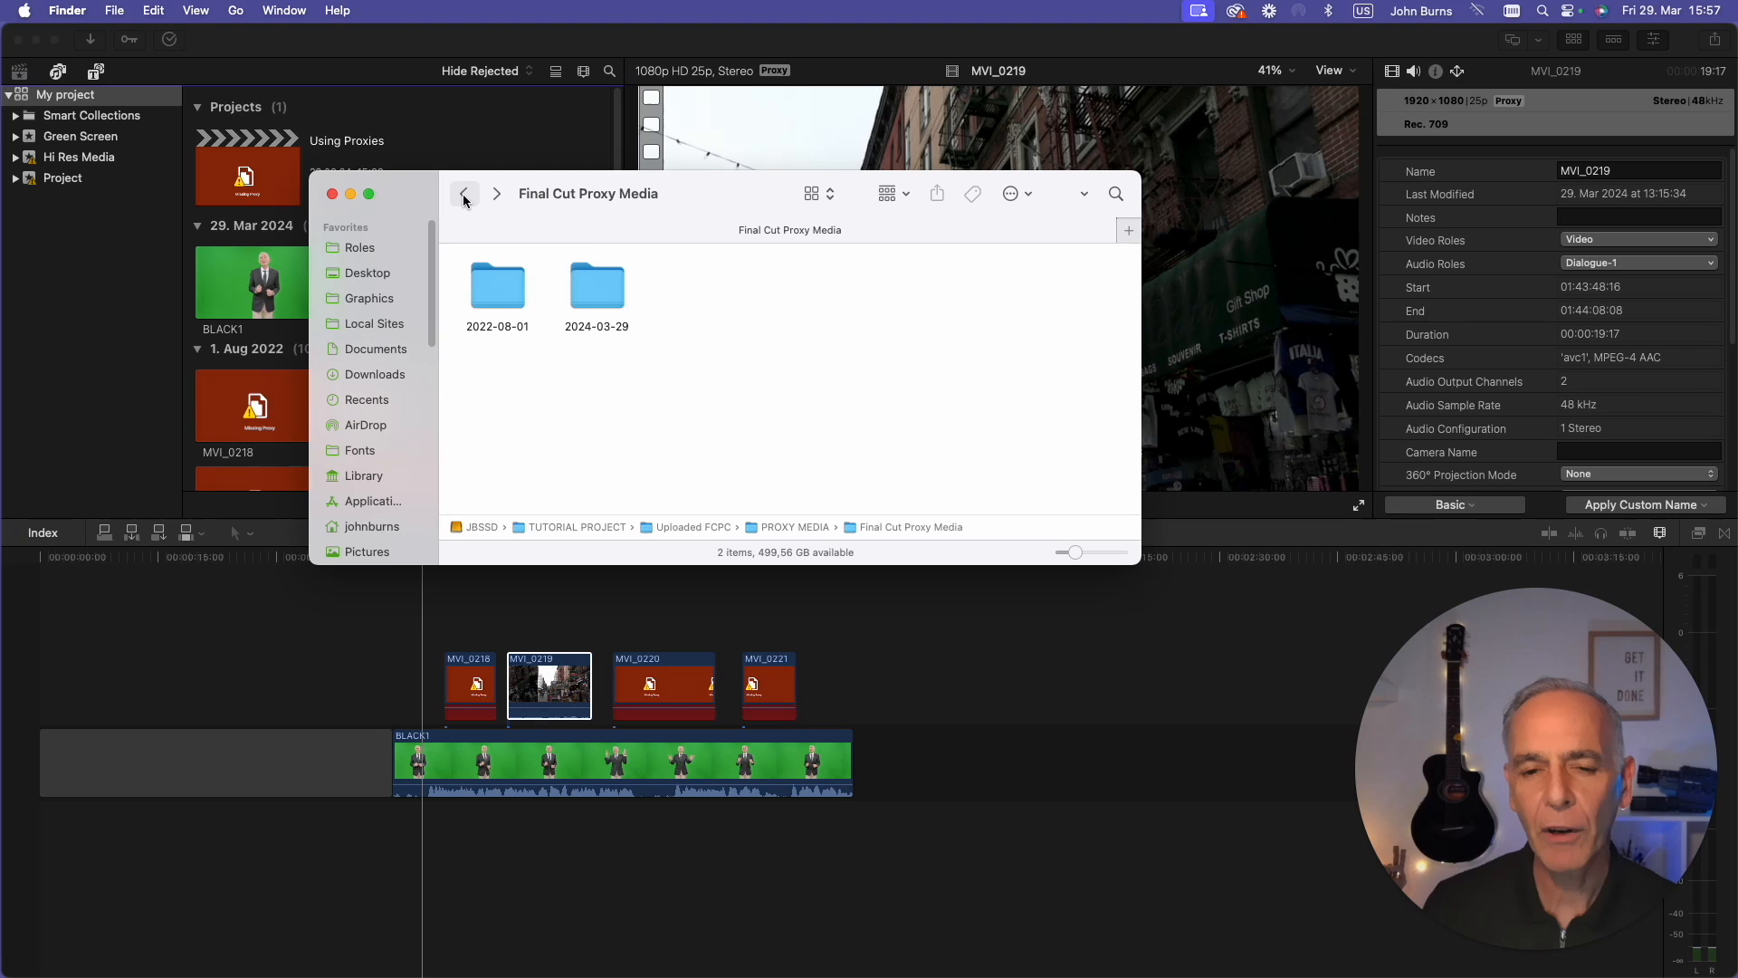
{"action": "double_click", "coordinate": [597, 290]}
{"action": "mouse_move", "coordinate": [525, 299]}
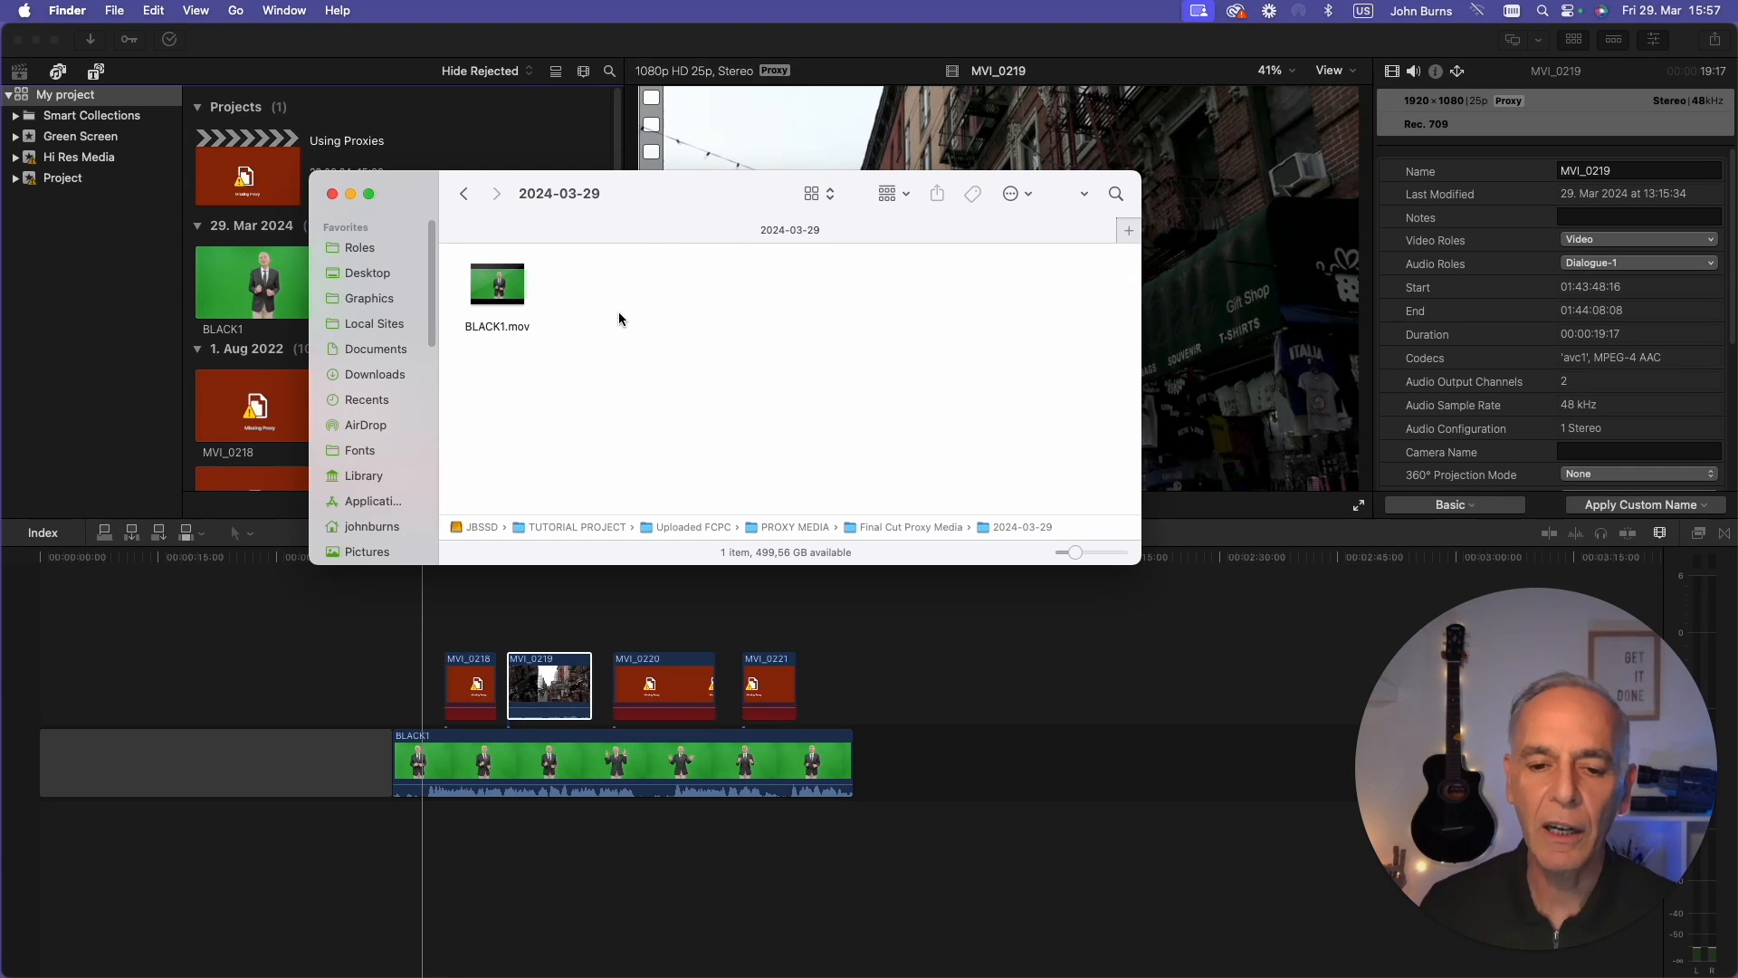
{"action": "left_click", "coordinate": [331, 194]}
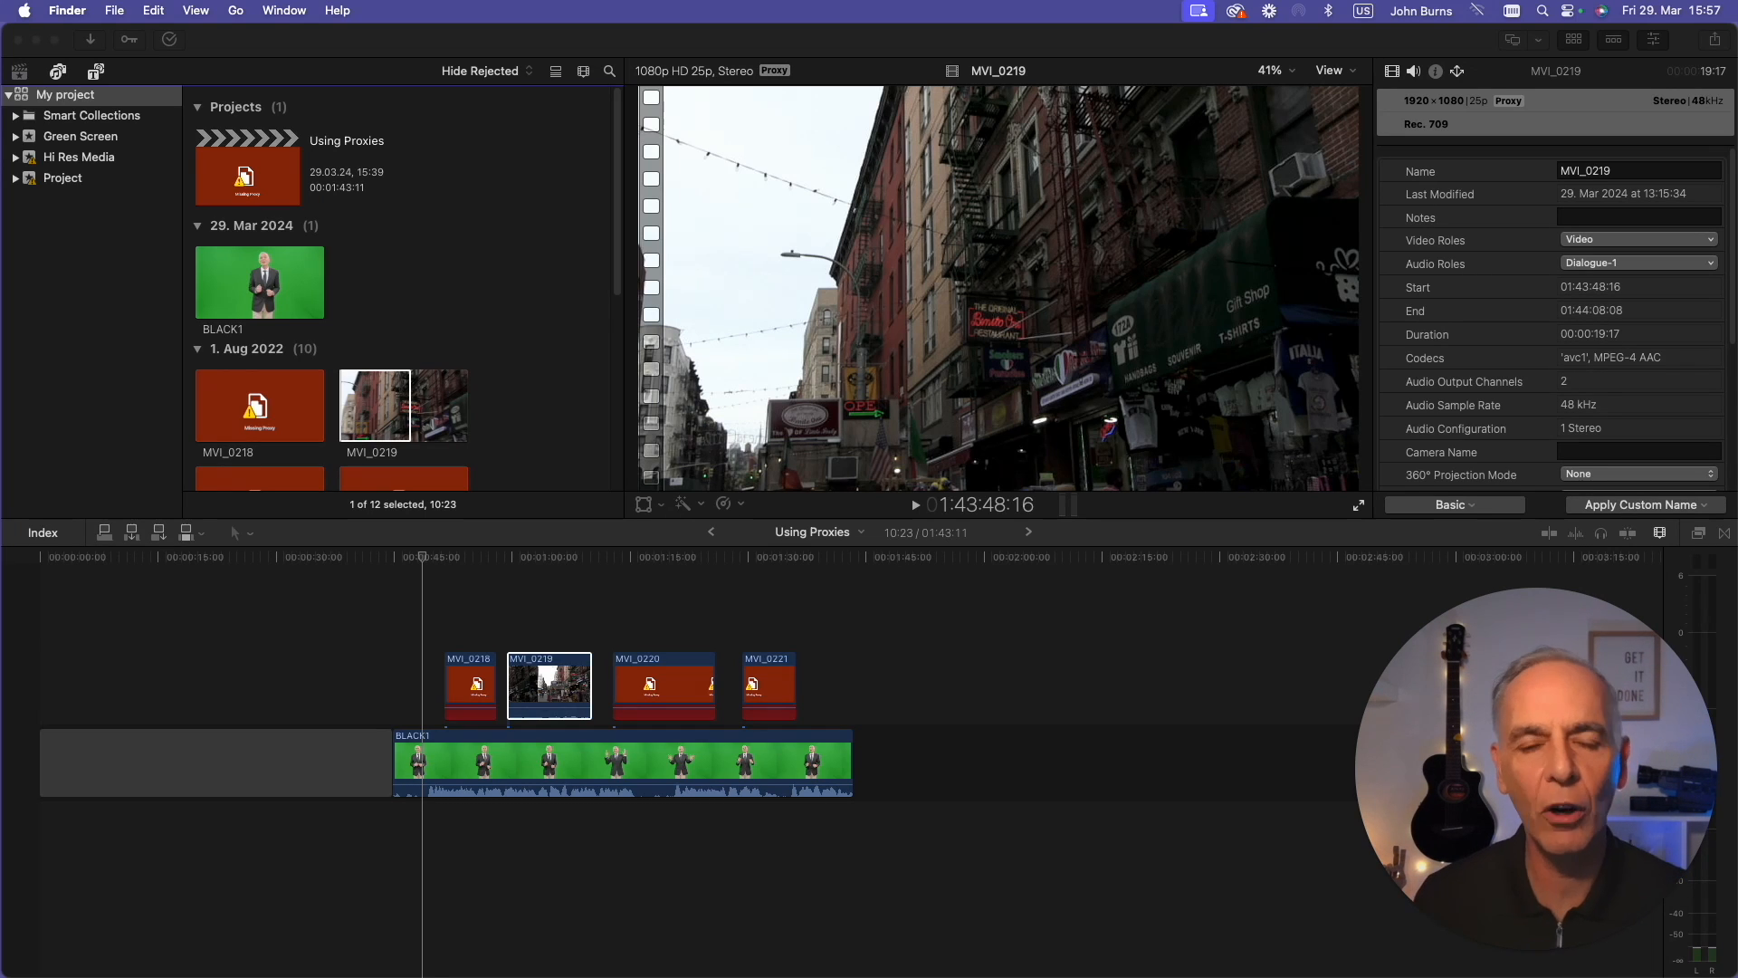
Set the viewer's media playback in Final Cut Pro to Proxy Preferred
{"action": "left_click", "coordinate": [1352, 72]}
{"action": "left_click", "coordinate": [1392, 286]}
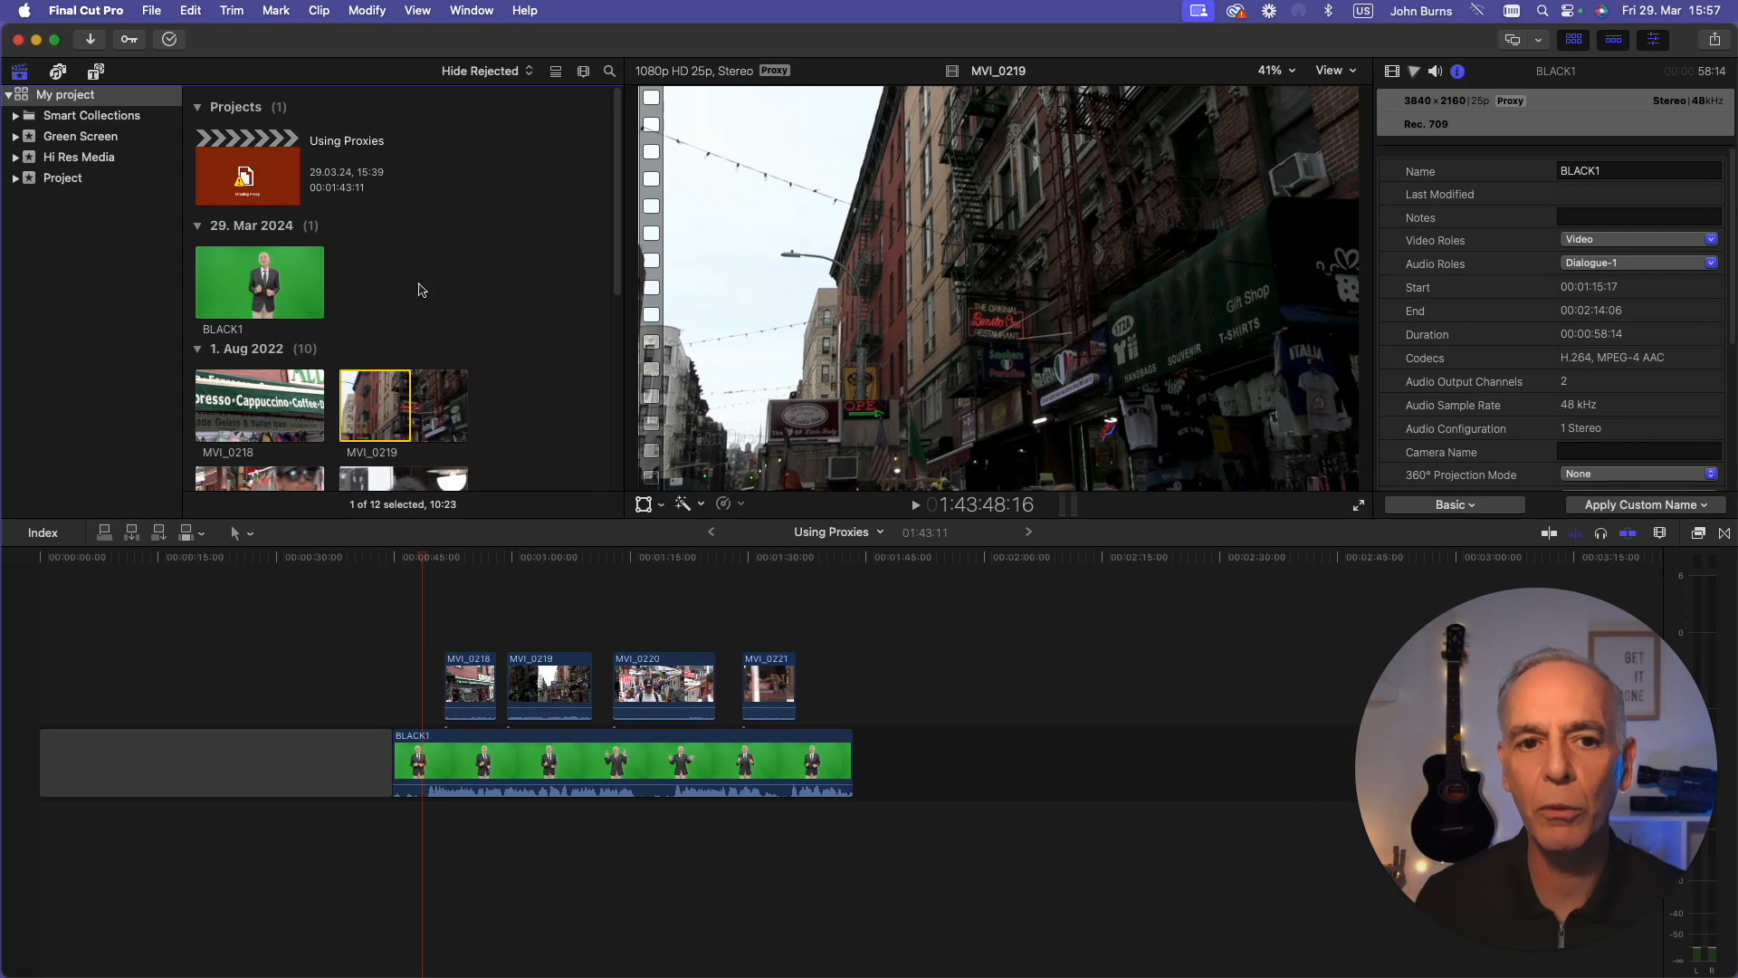
Import BTG.mov from the Desktop into the Project event, leaving files in place and creating ProRes Proxy media at 50% frame size
{"action": "left_click", "coordinate": [280, 195]}
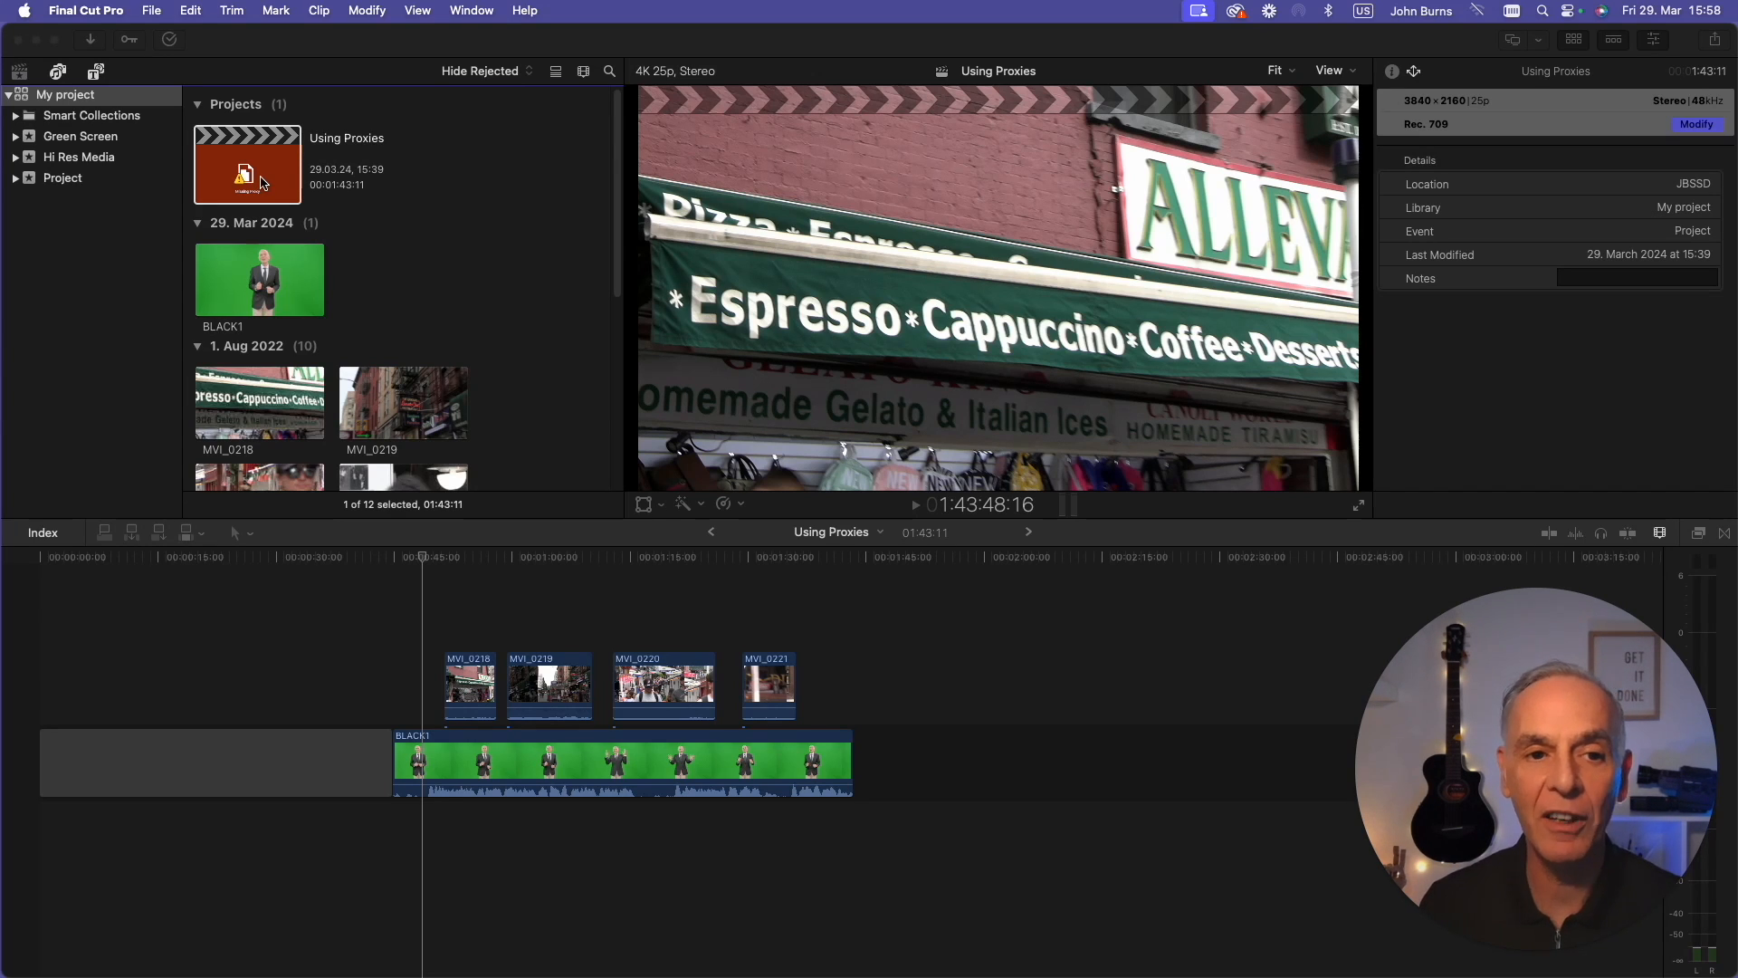
{"action": "left_click", "coordinate": [150, 13]}
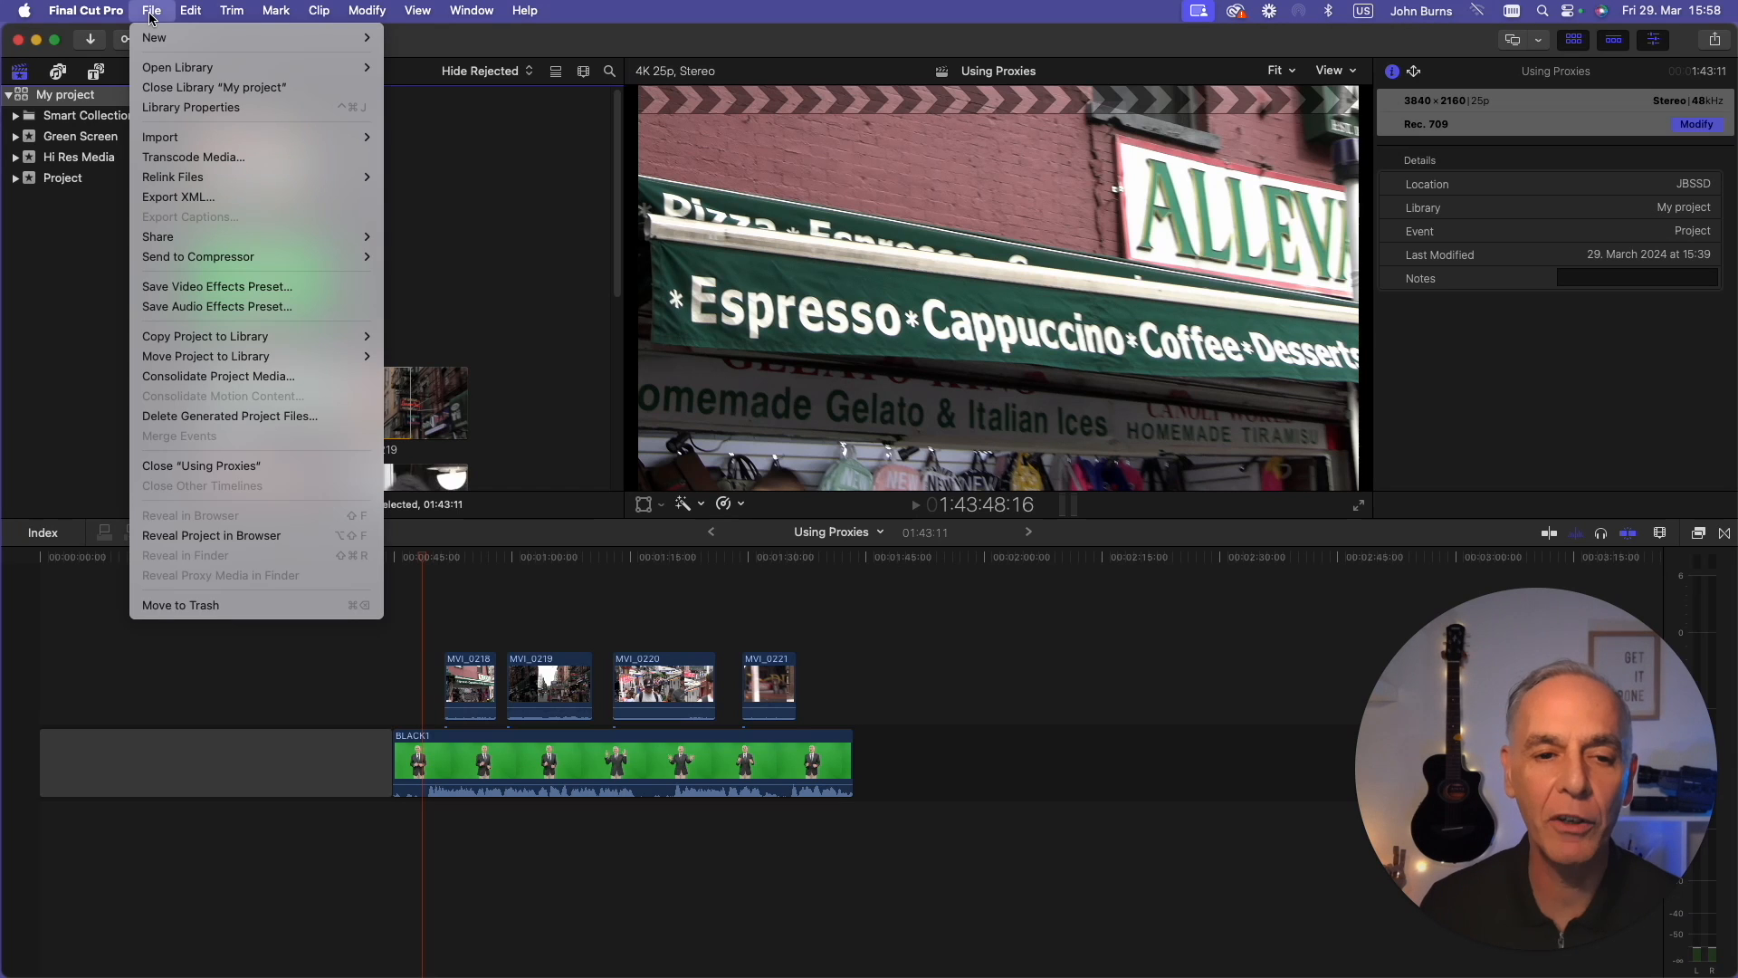
{"action": "mouse_move", "coordinate": [176, 144]}
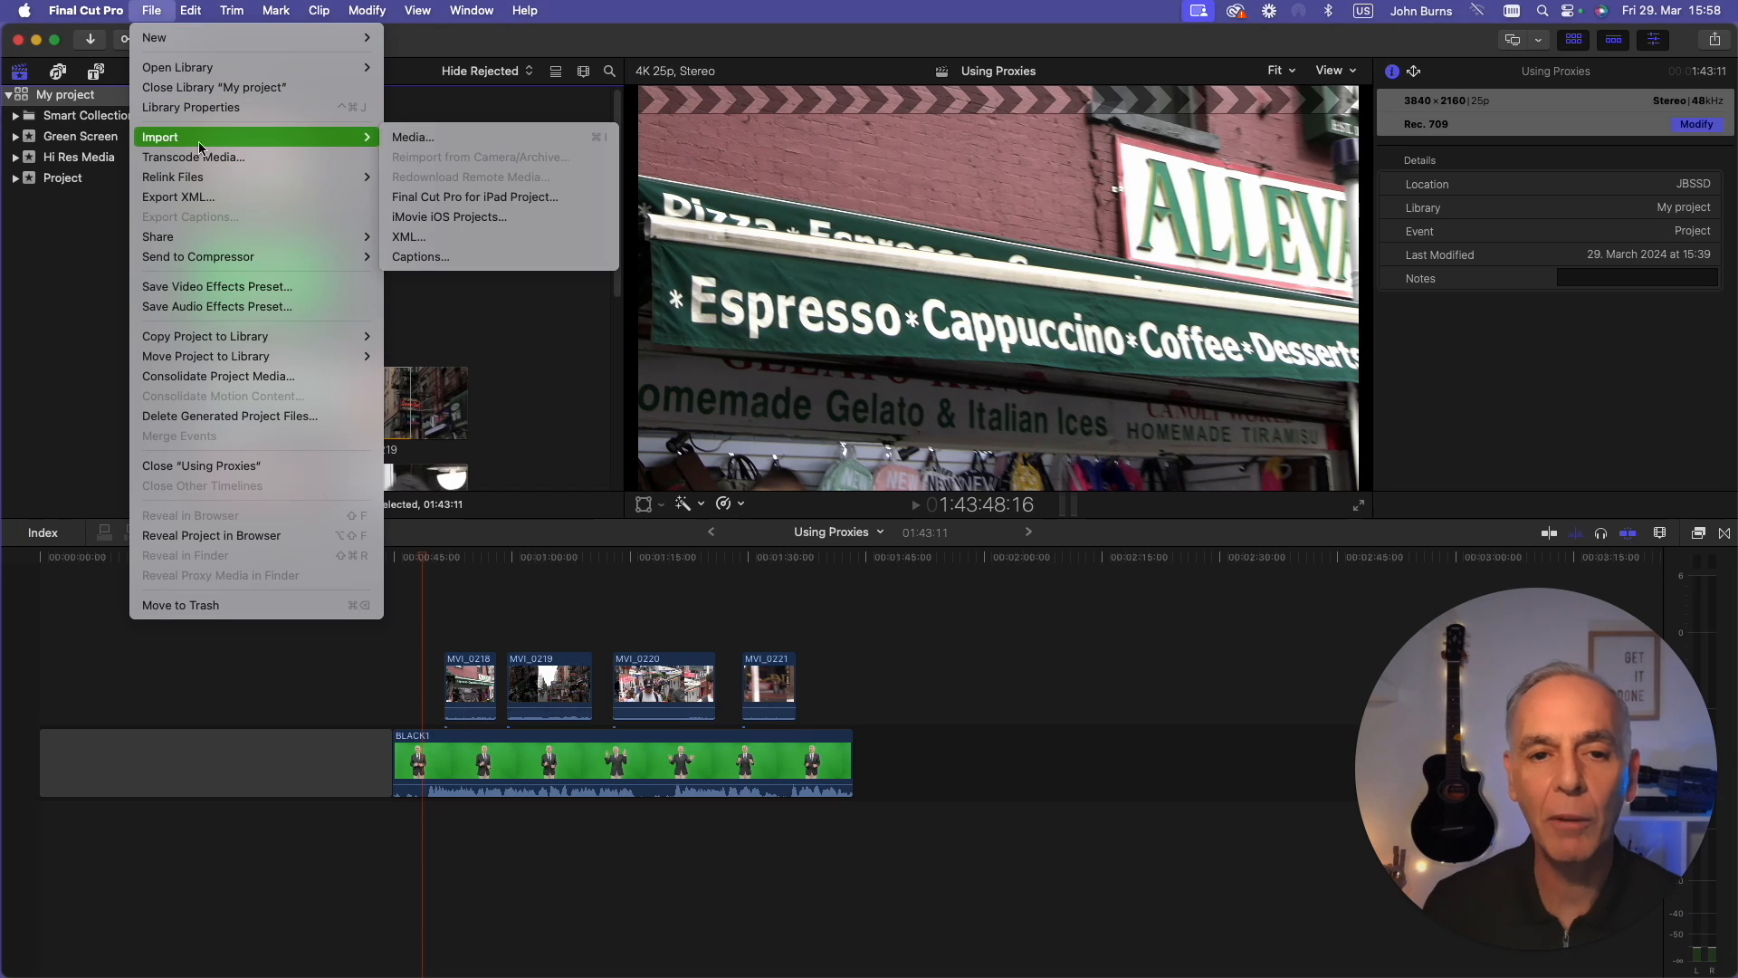
{"action": "left_click", "coordinate": [409, 137]}
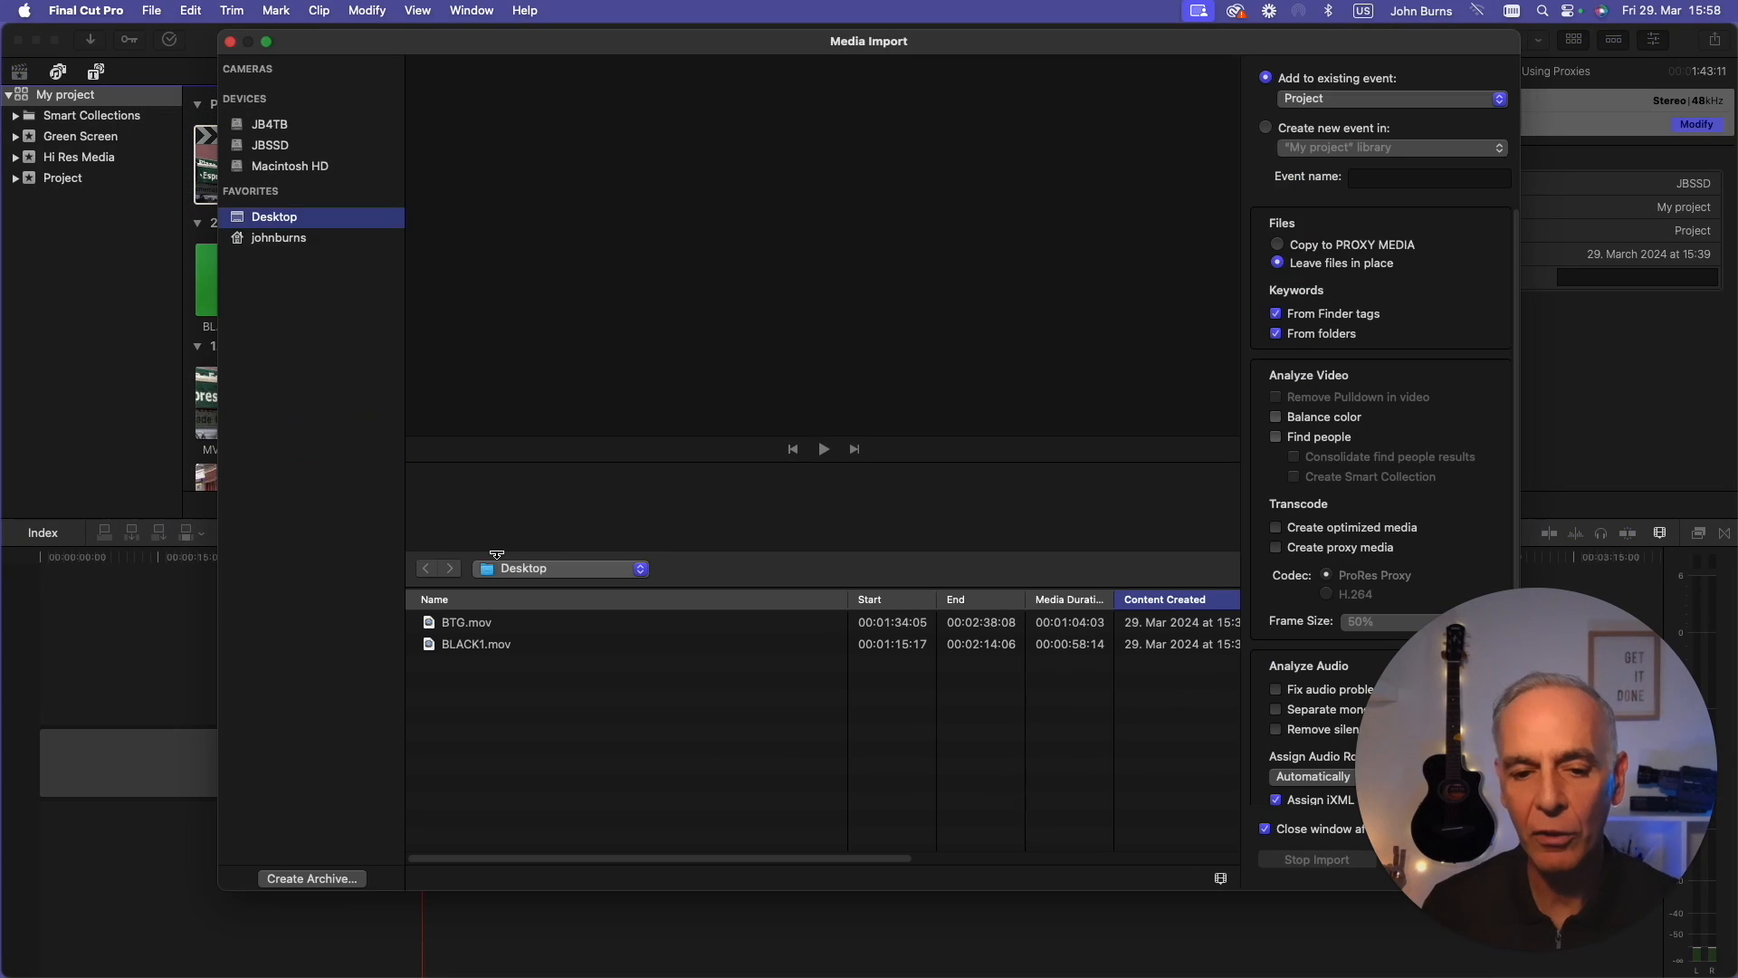
{"action": "left_click", "coordinate": [471, 625]}
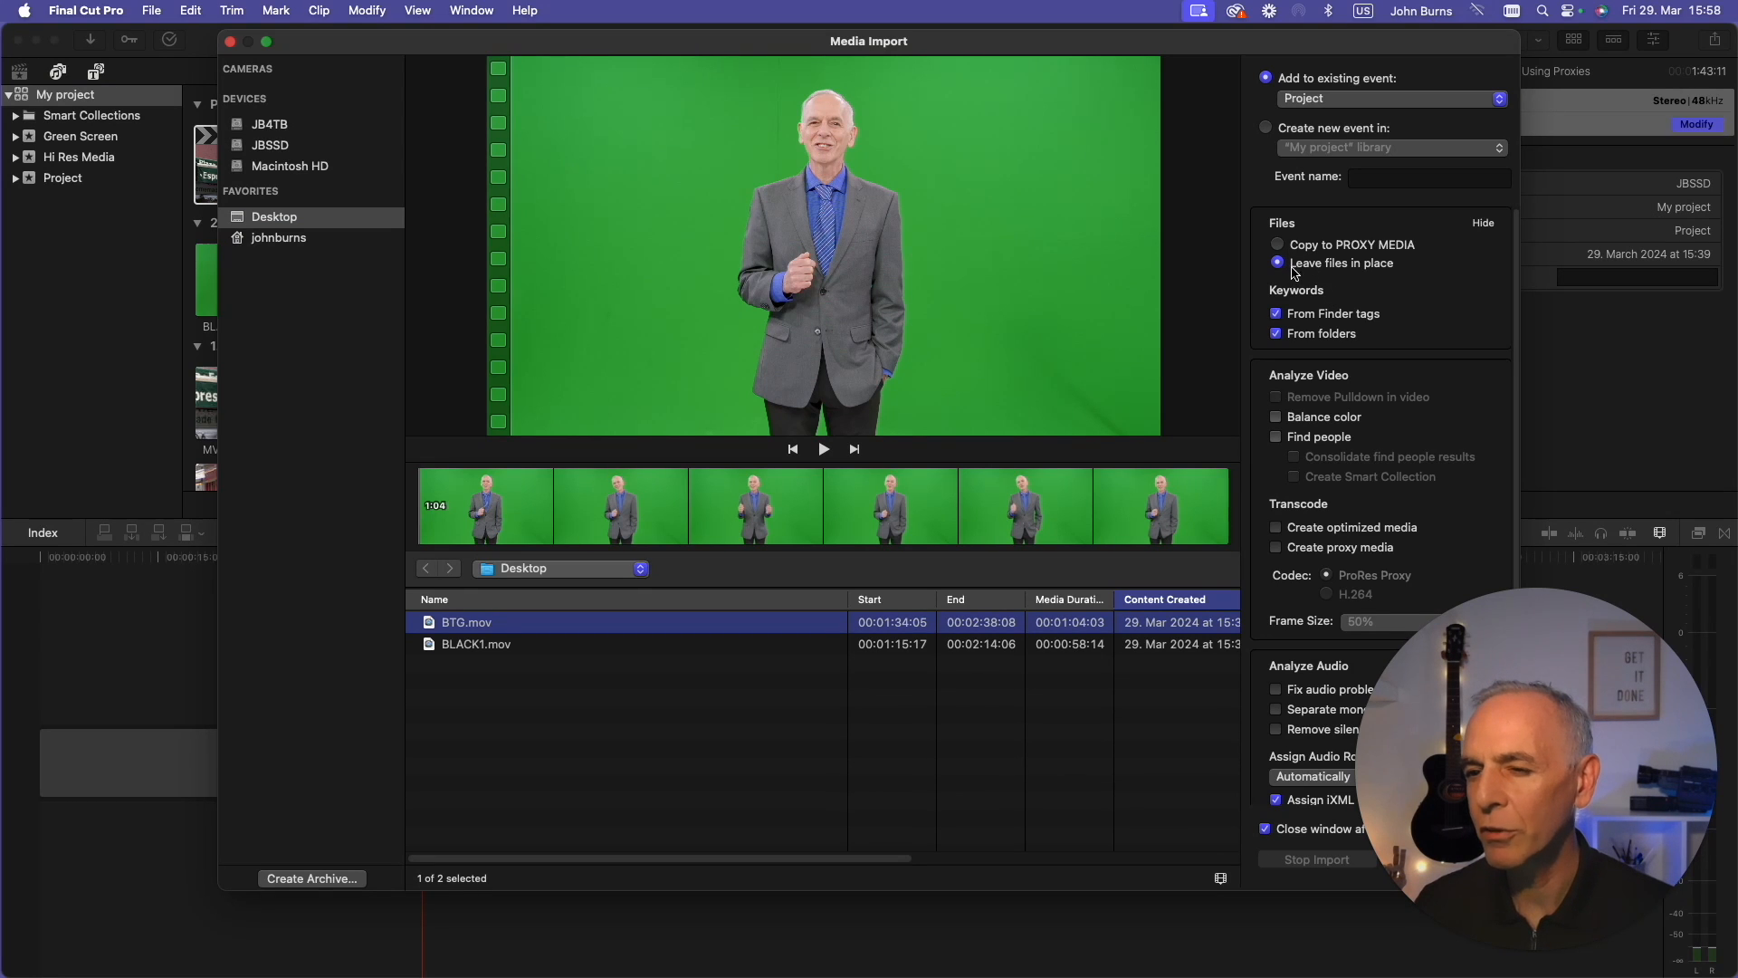
{"action": "left_click", "coordinate": [1277, 548]}
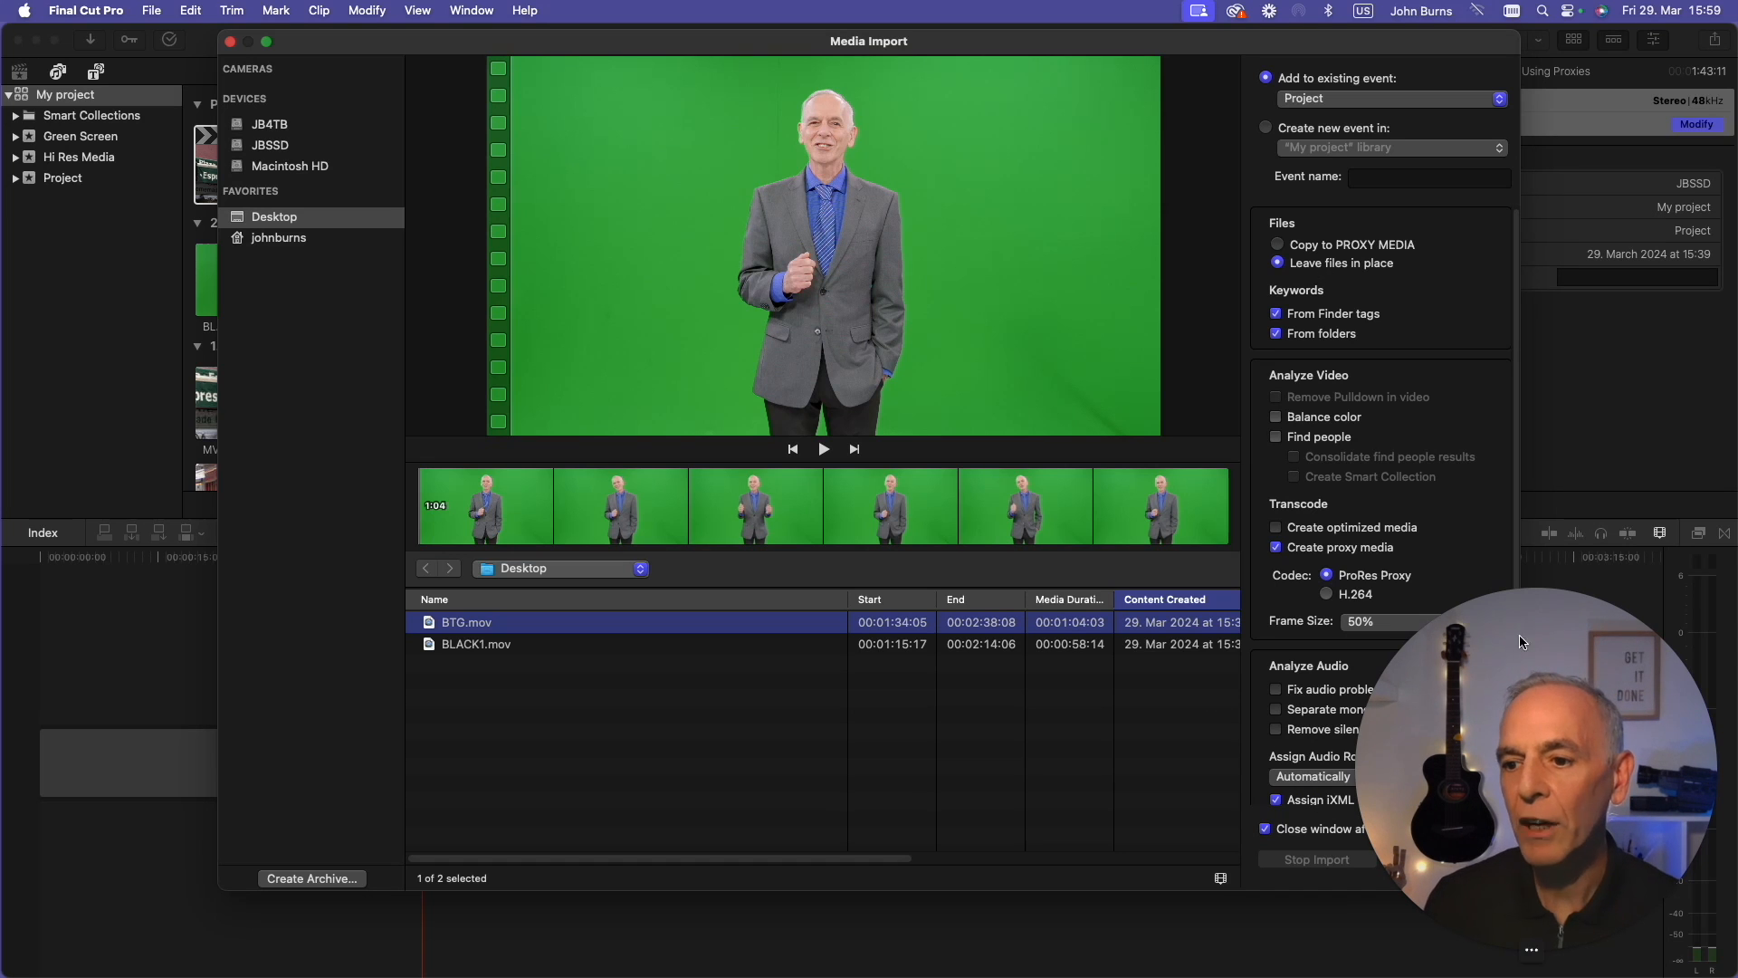
{"action": "left_click_drag", "start_coordinate": [954, 41], "coordinate": [807, 55]}
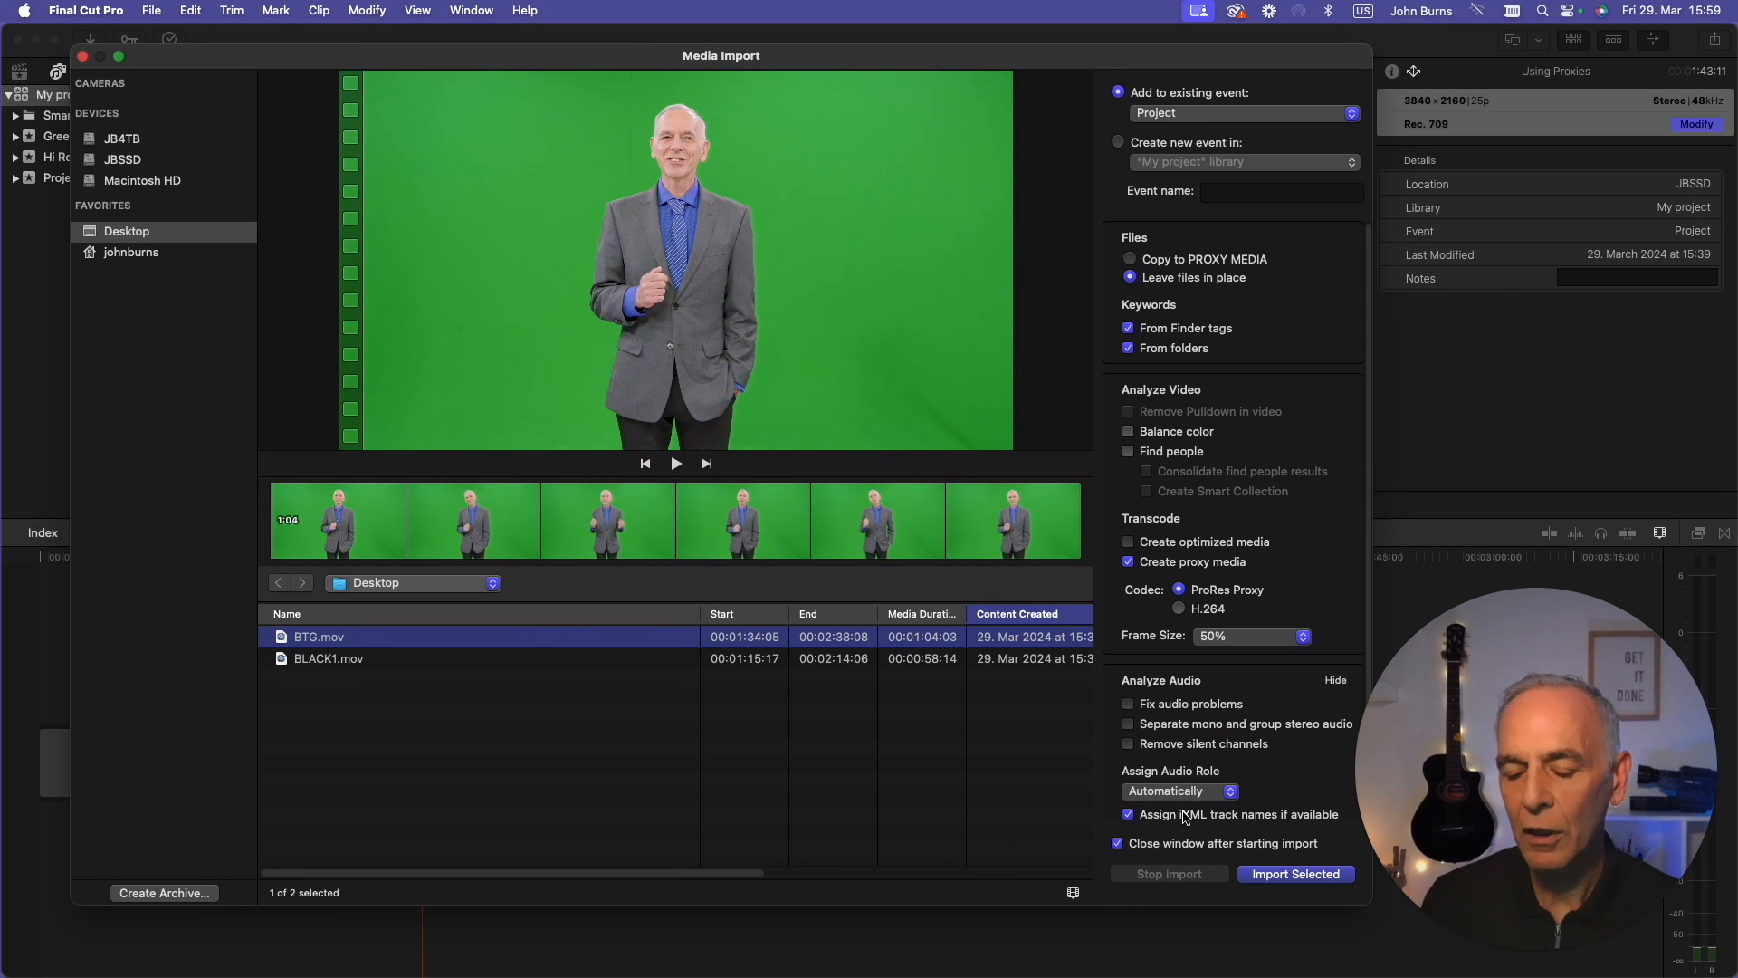
{"action": "left_click", "coordinate": [1285, 875]}
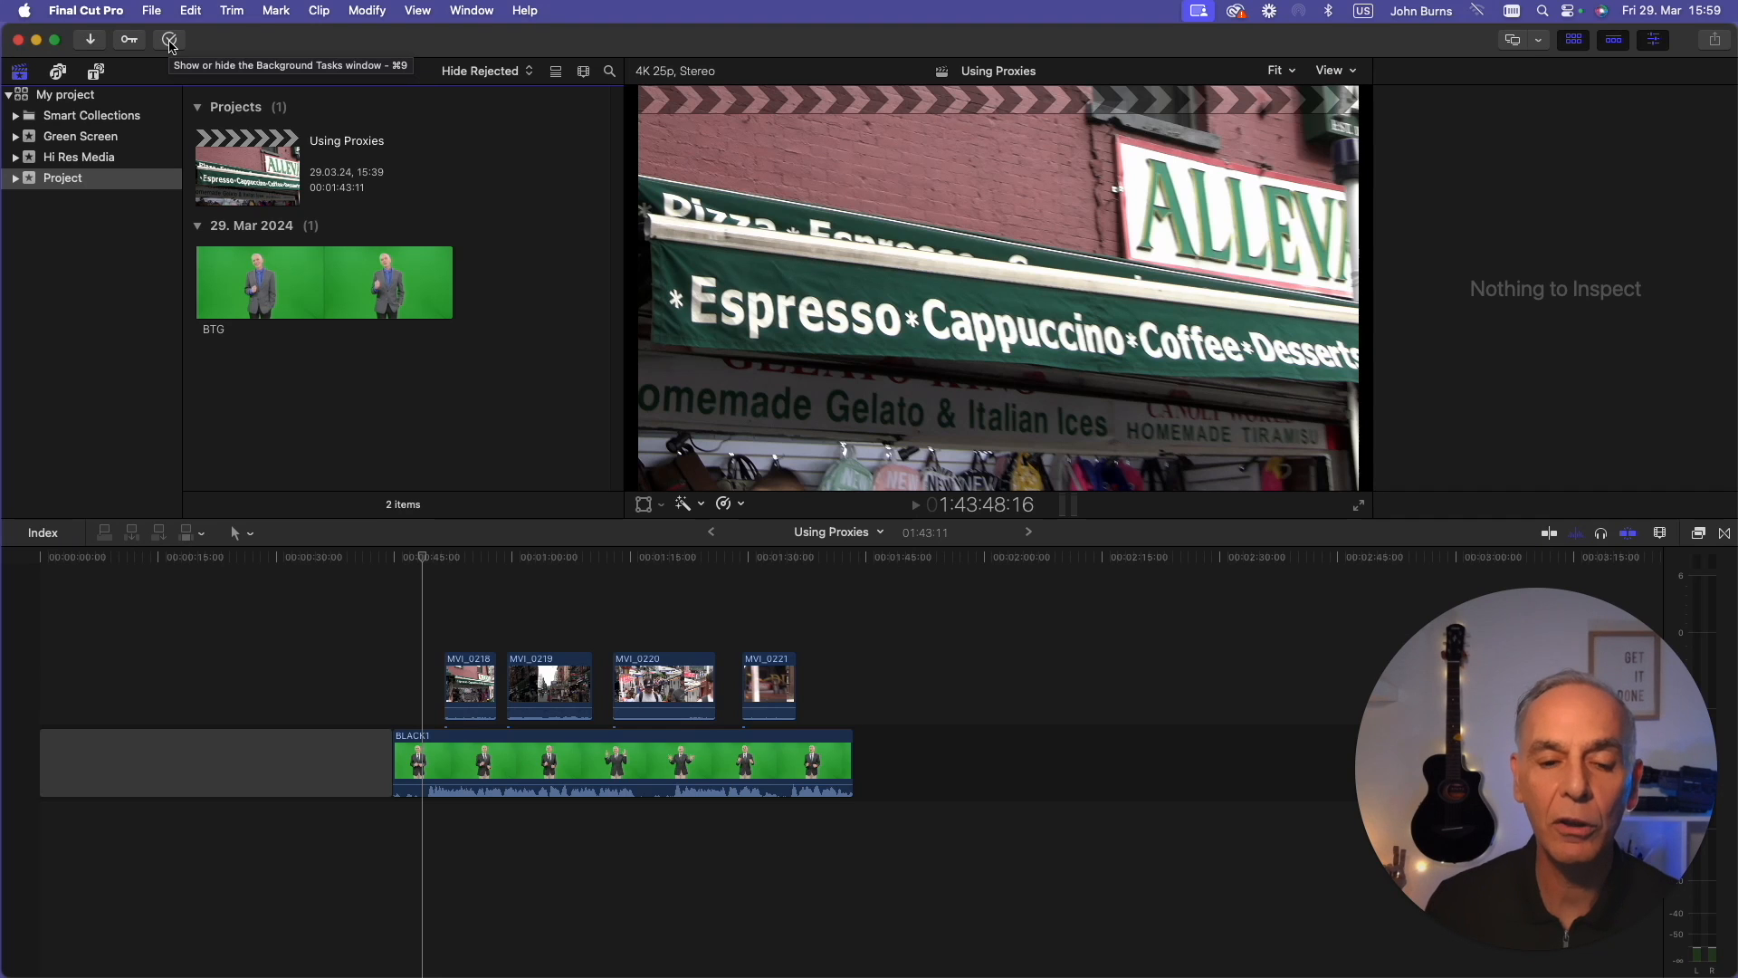
Check the timeline clips for proxies with media playback on Proxy Only, and return the viewer to Proxy Preferred
{"action": "left_click", "coordinate": [1349, 71]}
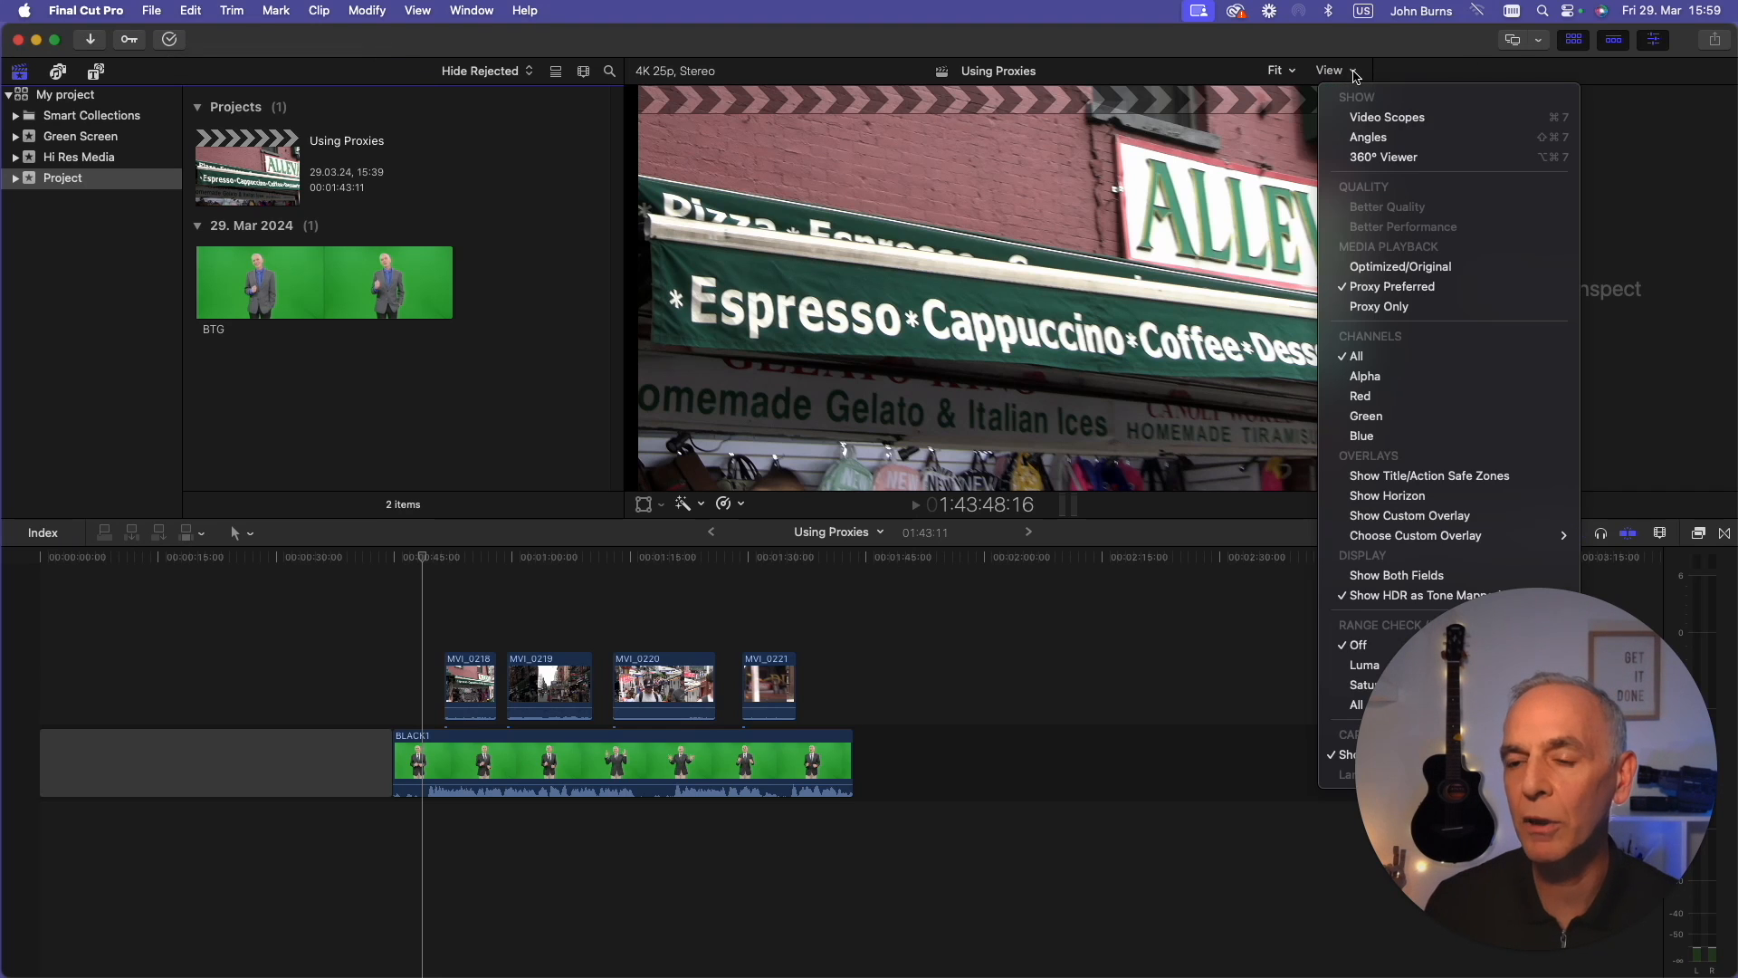
{"action": "left_click", "coordinate": [1372, 310]}
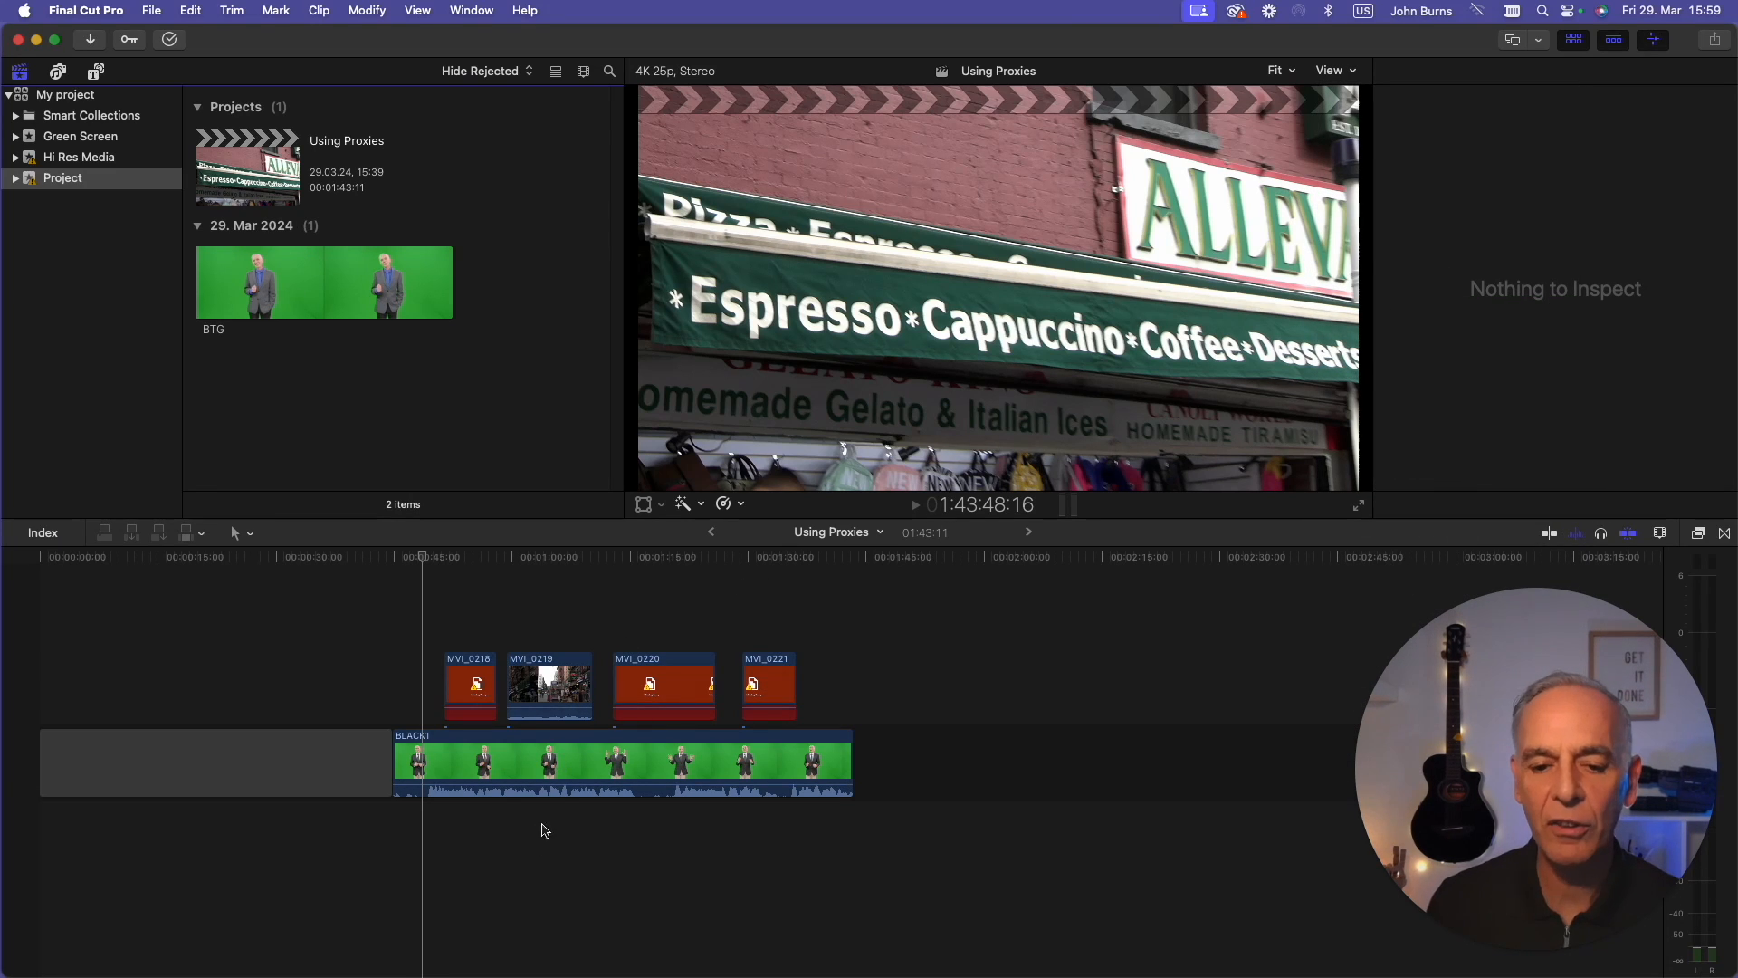
{"action": "left_click", "coordinate": [1355, 73]}
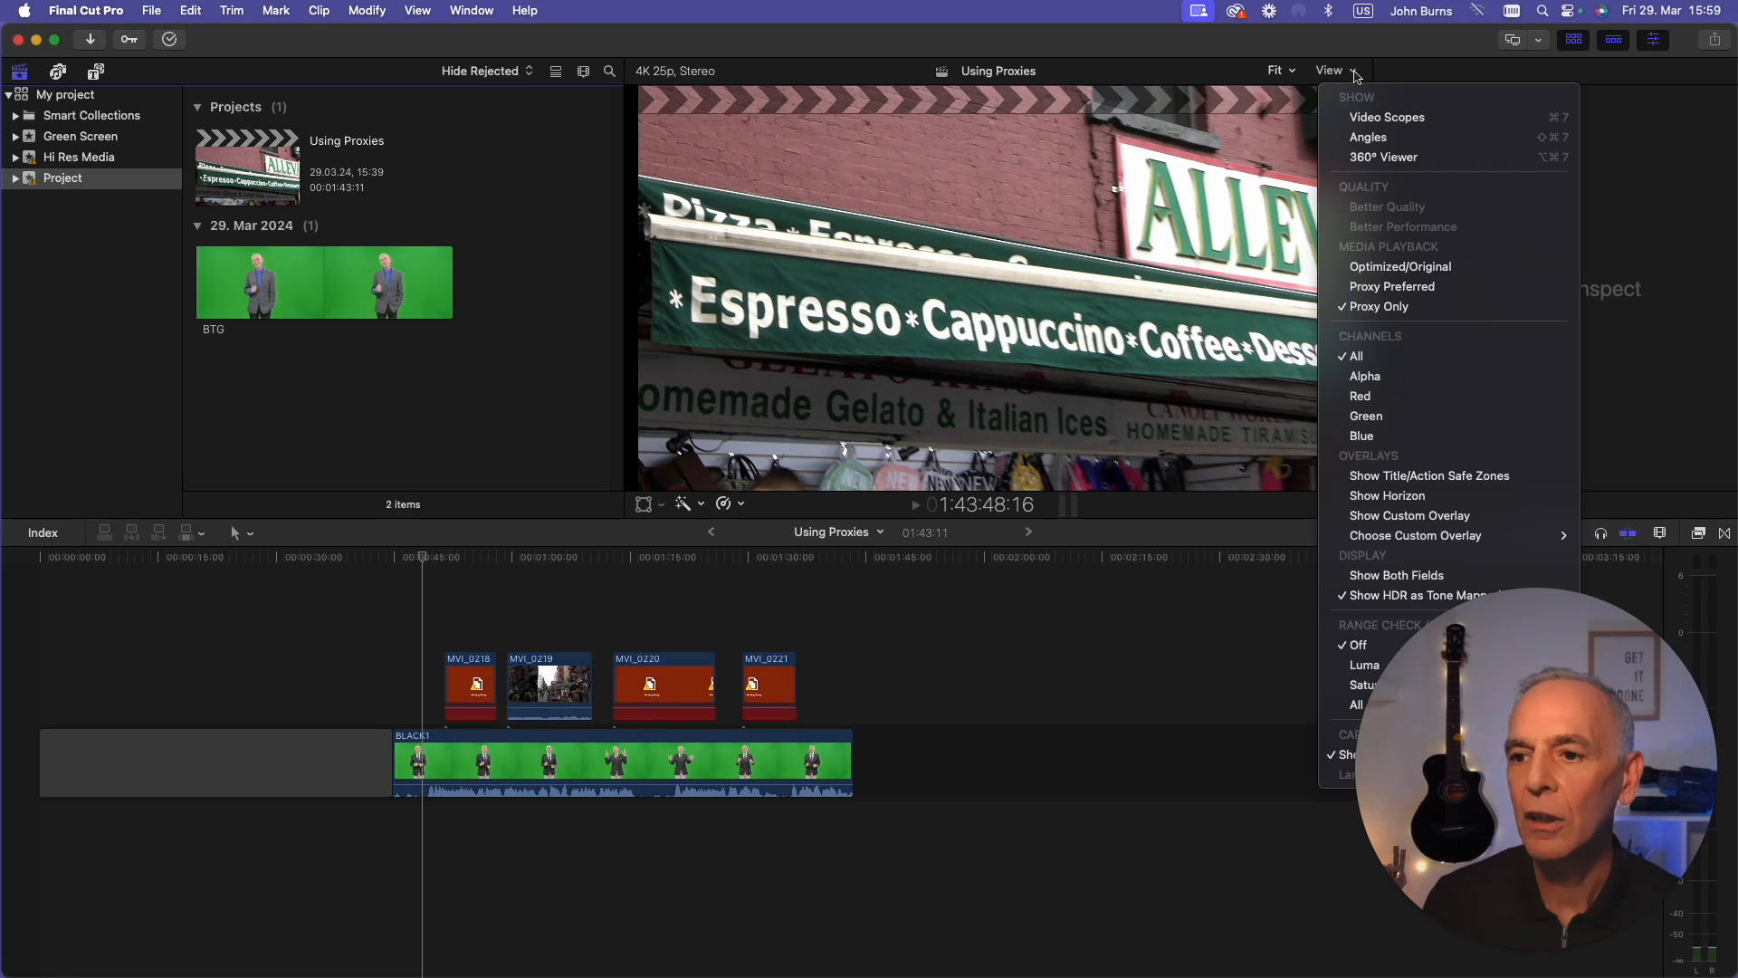
{"action": "left_click", "coordinate": [1381, 289]}
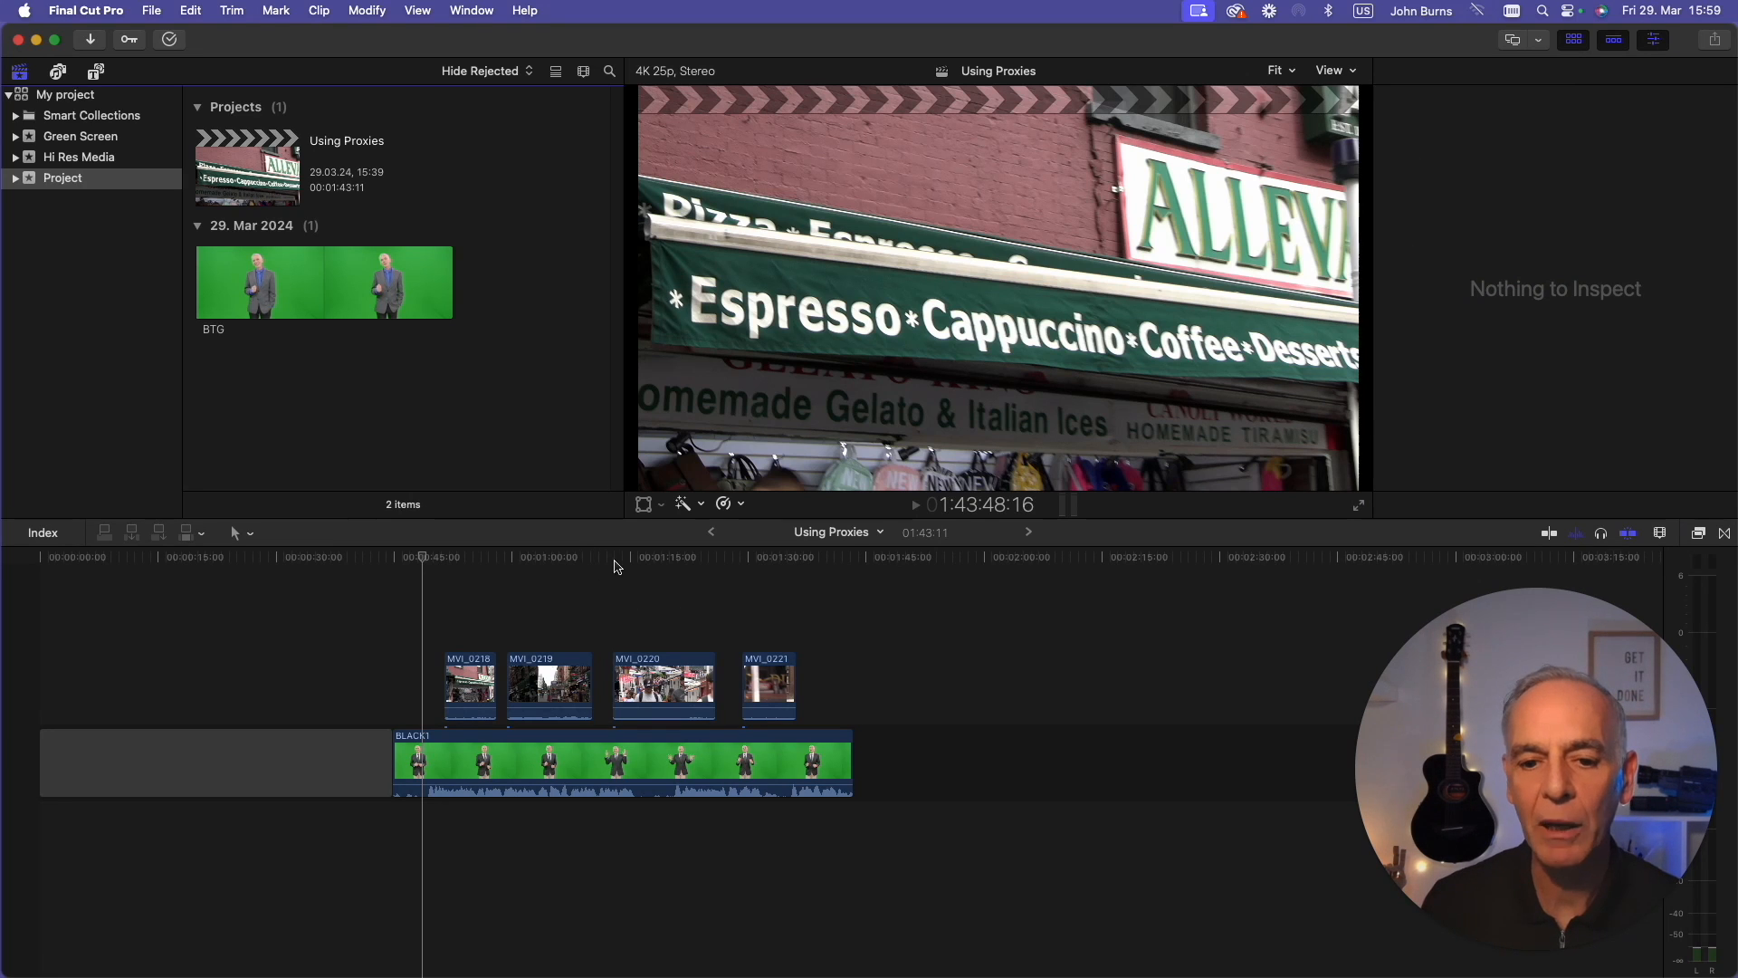
Move the playhead to 1:03:19 over the timeline's MVI_0219 clip and inspect the clip's media information
{"action": "left_click_drag", "start_coordinate": [615, 566], "coordinate": [543, 577]}
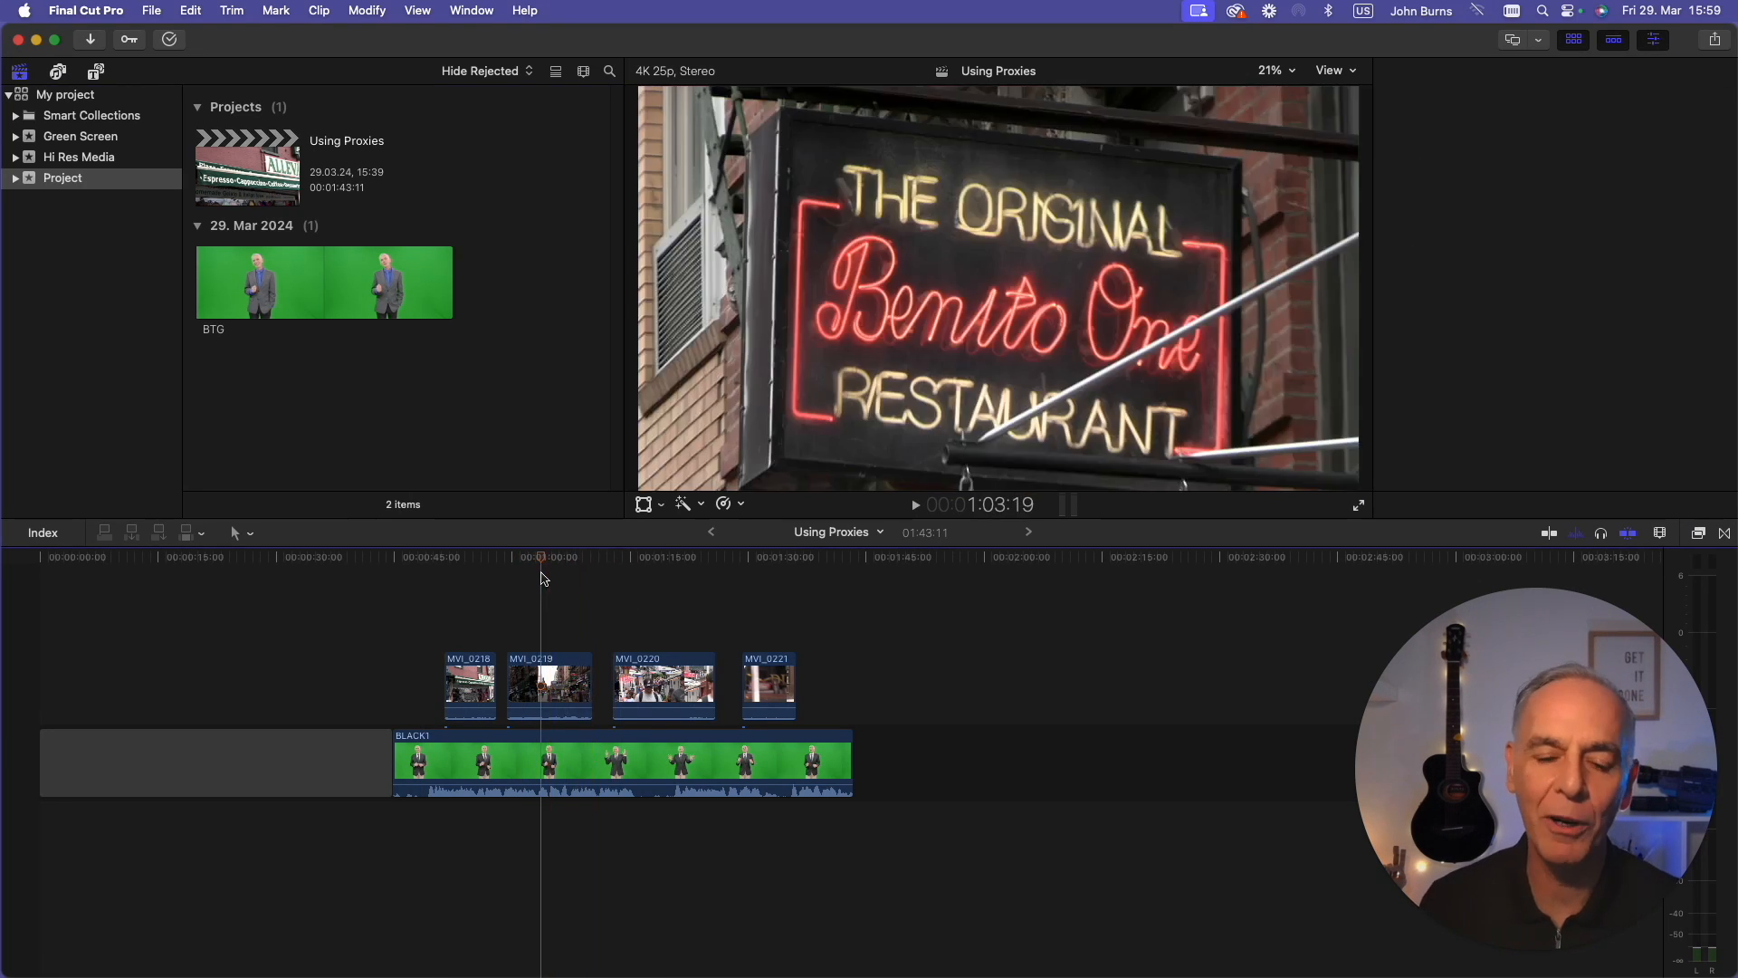
{"action": "key", "text": "super+4"}
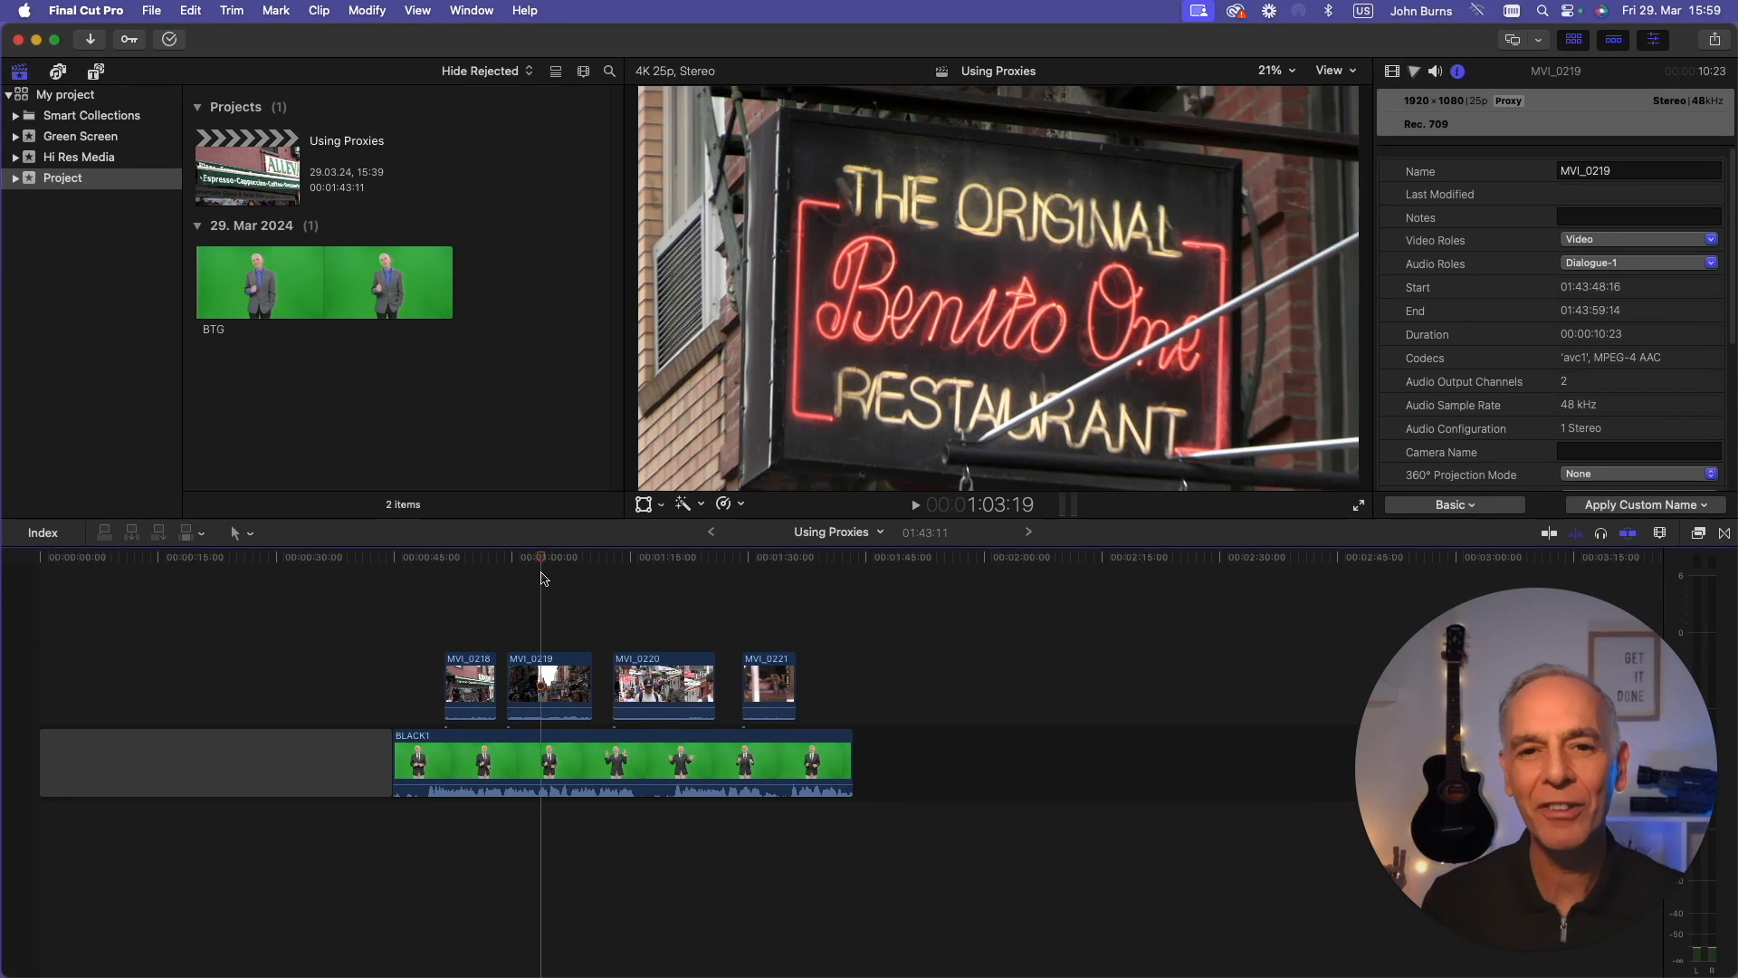